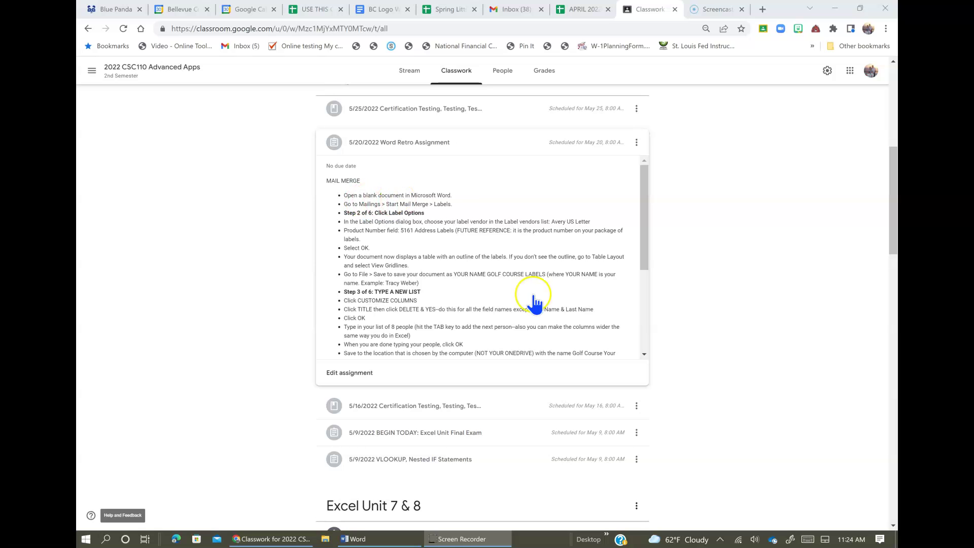
Dismiss the OneDrive deleted-files notice in Chrome and bring blank Document1 back in Word.
left_click(397, 539)
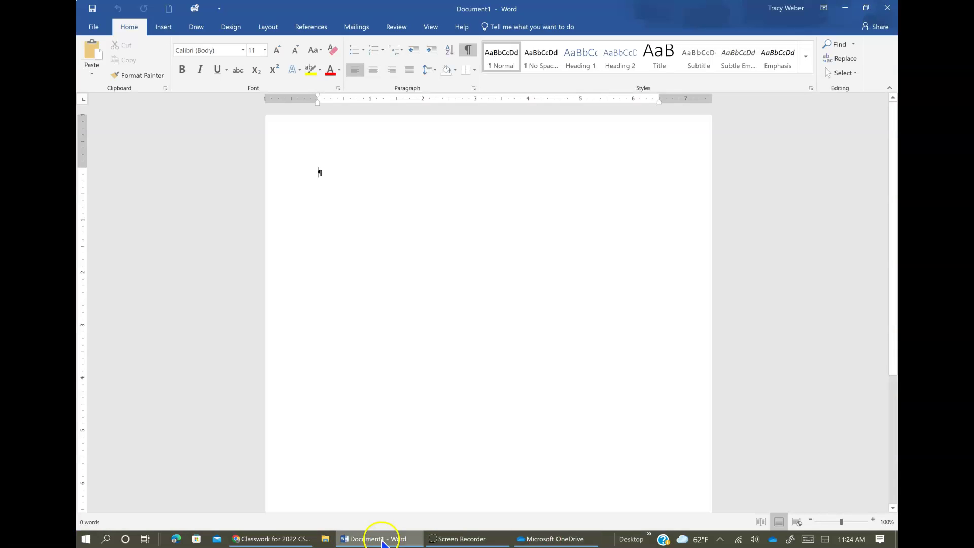
left_click(375, 539)
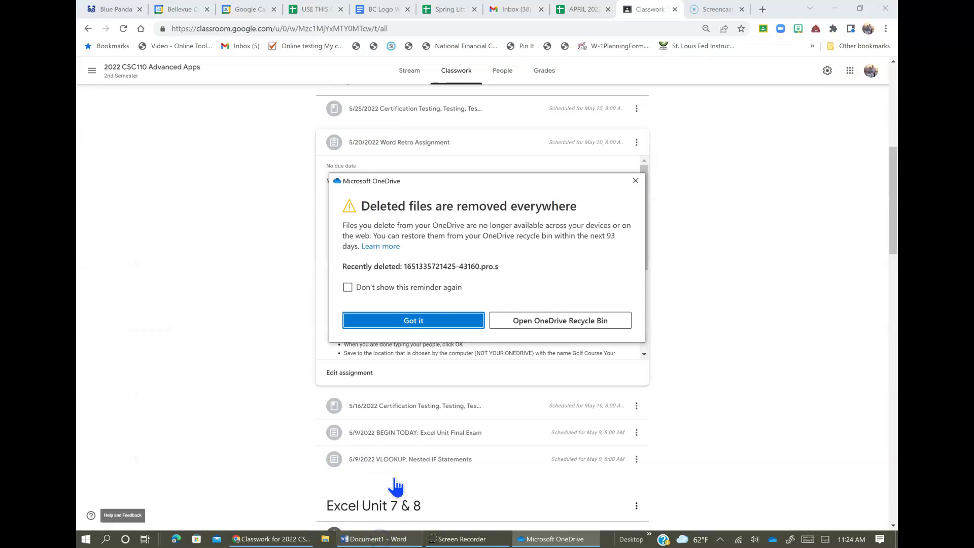
left_click(424, 327)
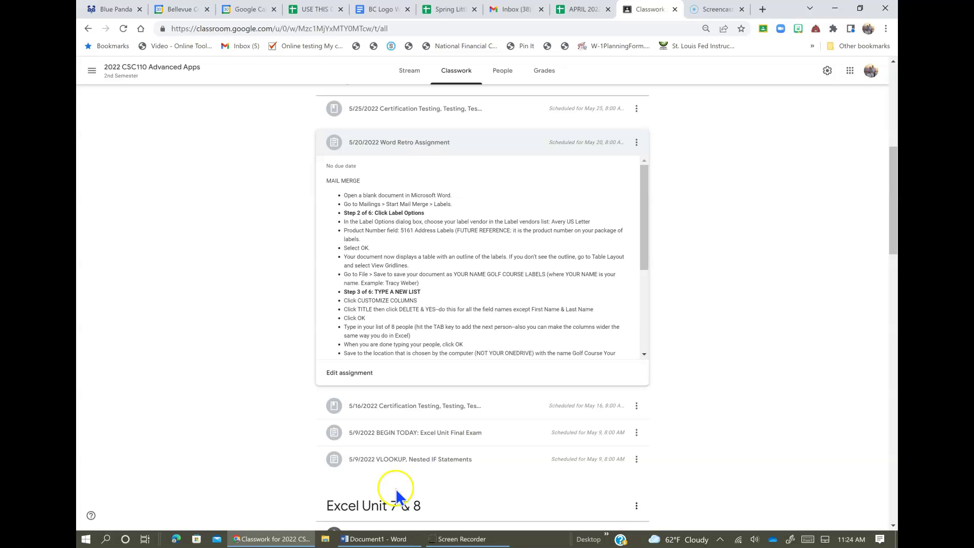
left_click(374, 539)
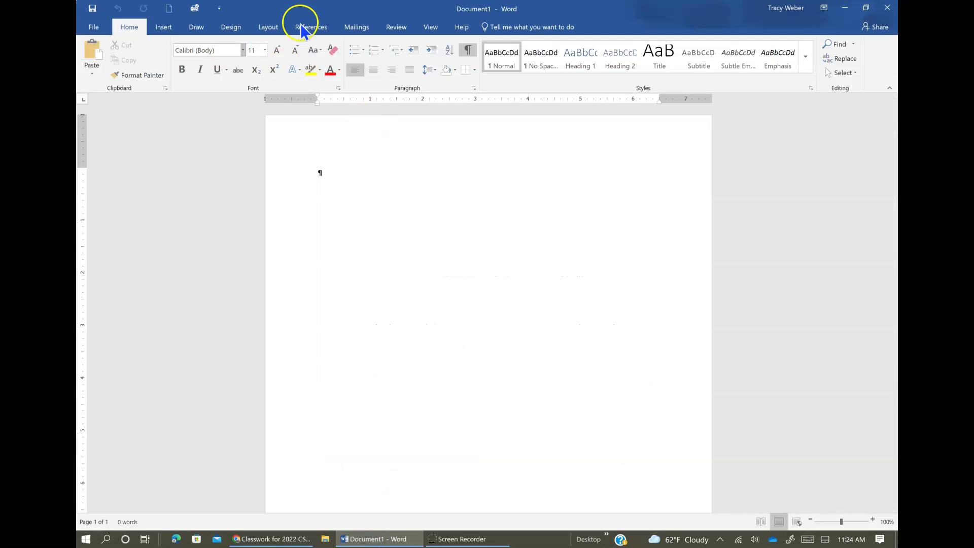
Start a Labels mail merge from Mailings > Start Mail Merge, then view the Classroom instructions.
left_click(356, 29)
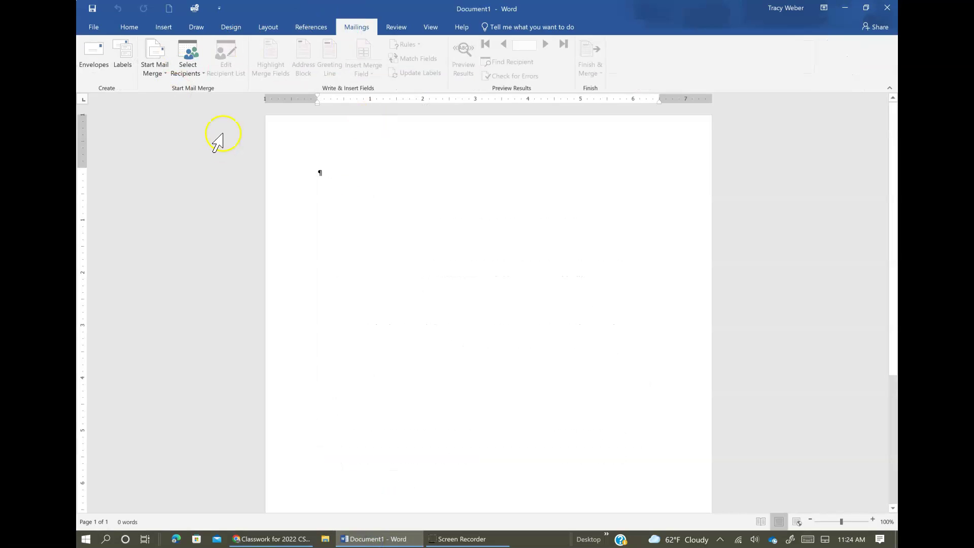
left_click(163, 71)
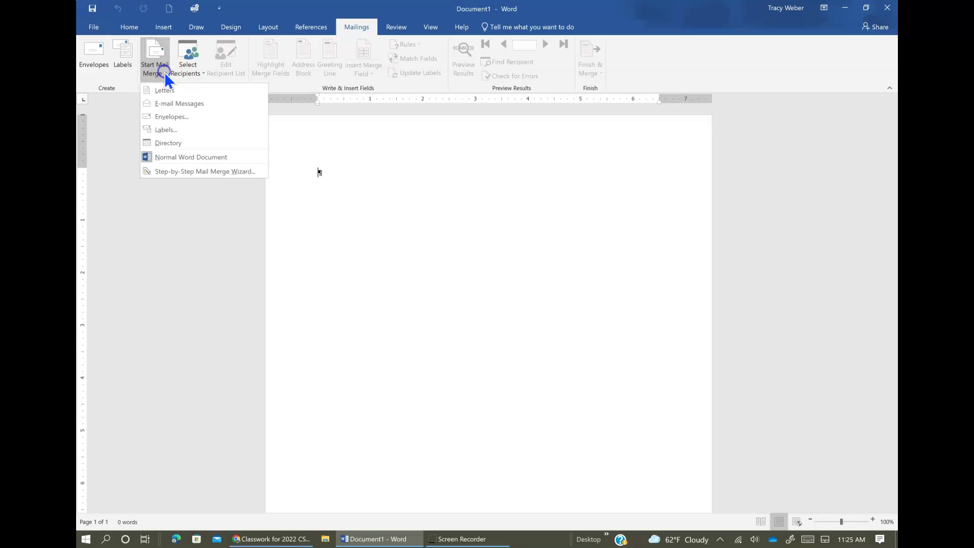
left_click(157, 130)
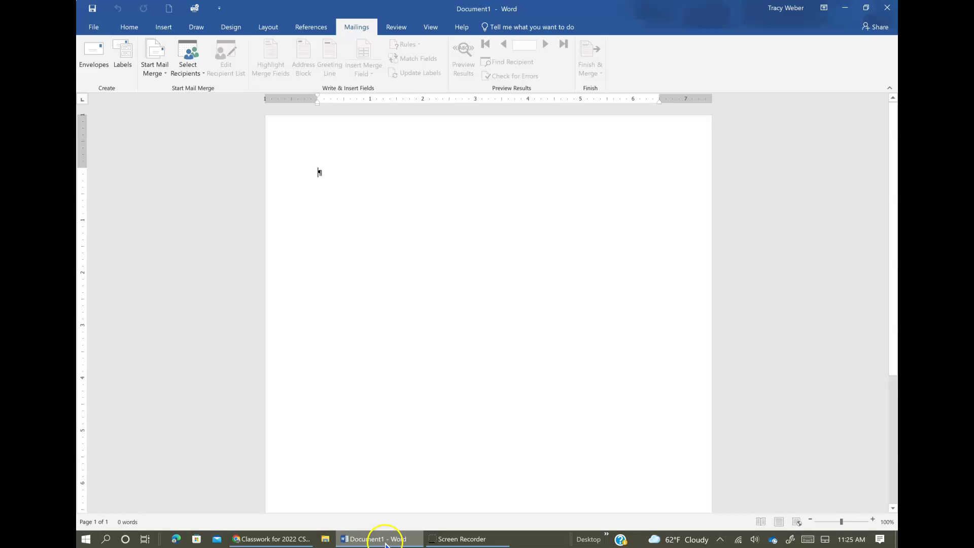
mouse_move(386, 544)
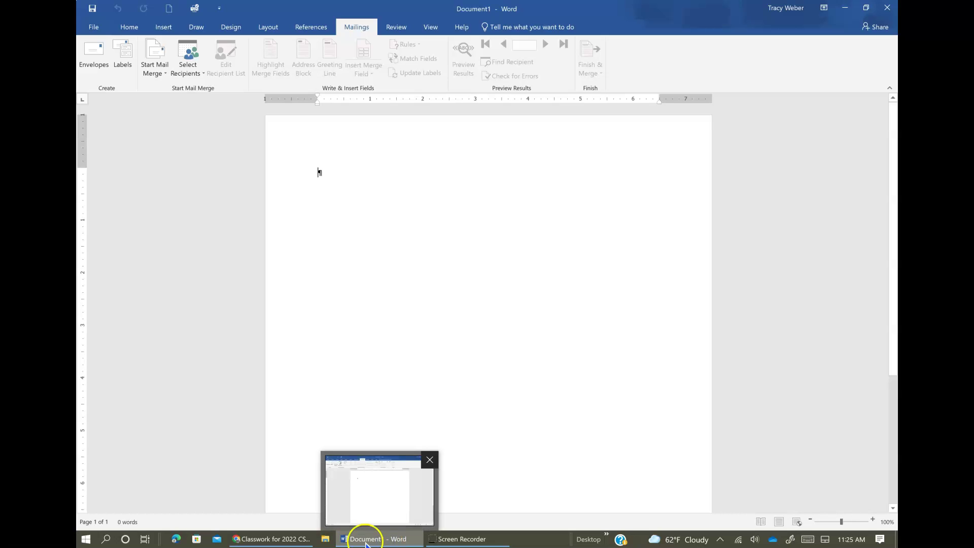
left_click(279, 539)
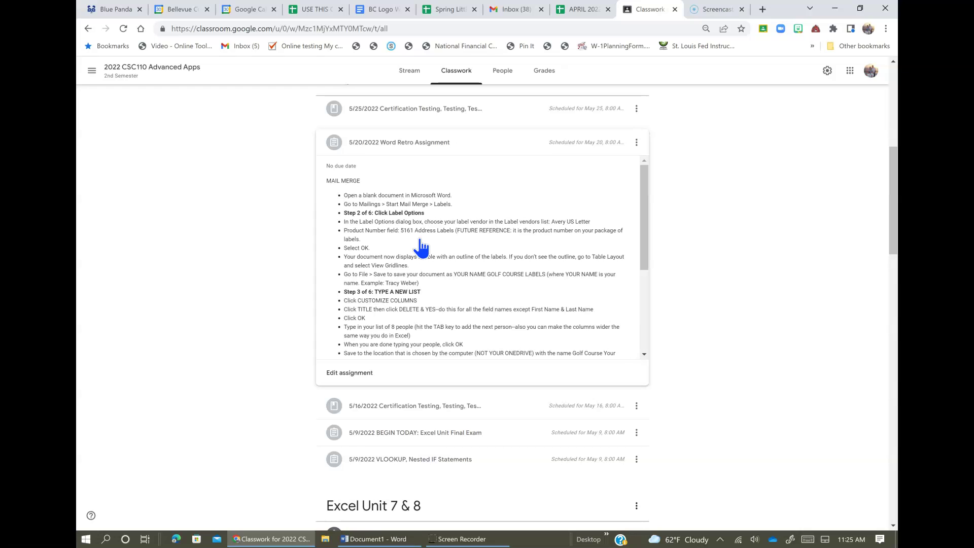
Compare the Label Options dialog against the Classroom label-setting instructions.
left_click(374, 539)
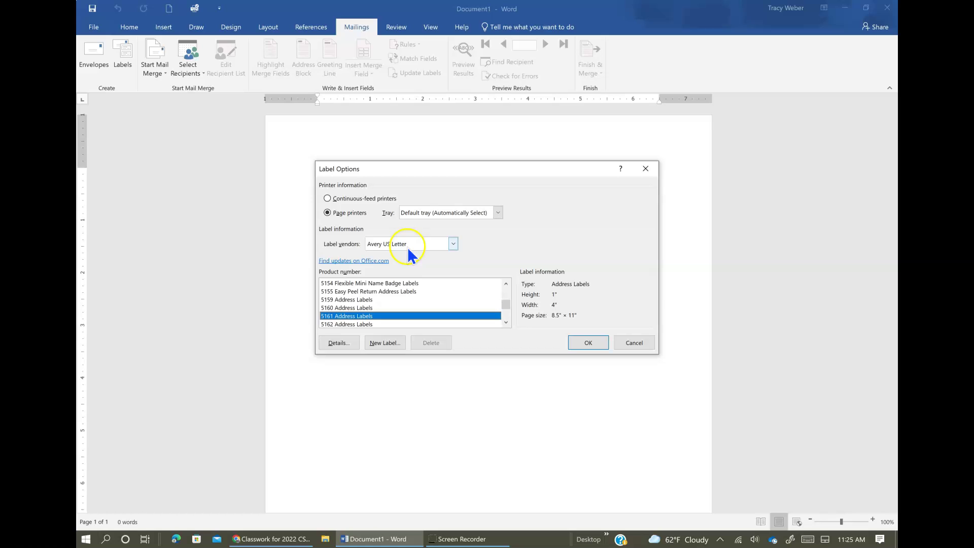
left_click(284, 539)
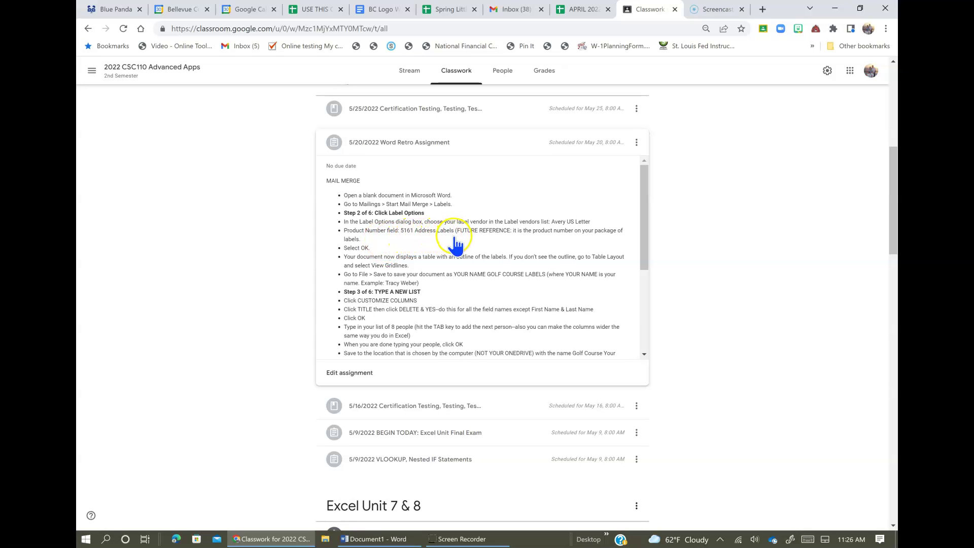
left_click(292, 540)
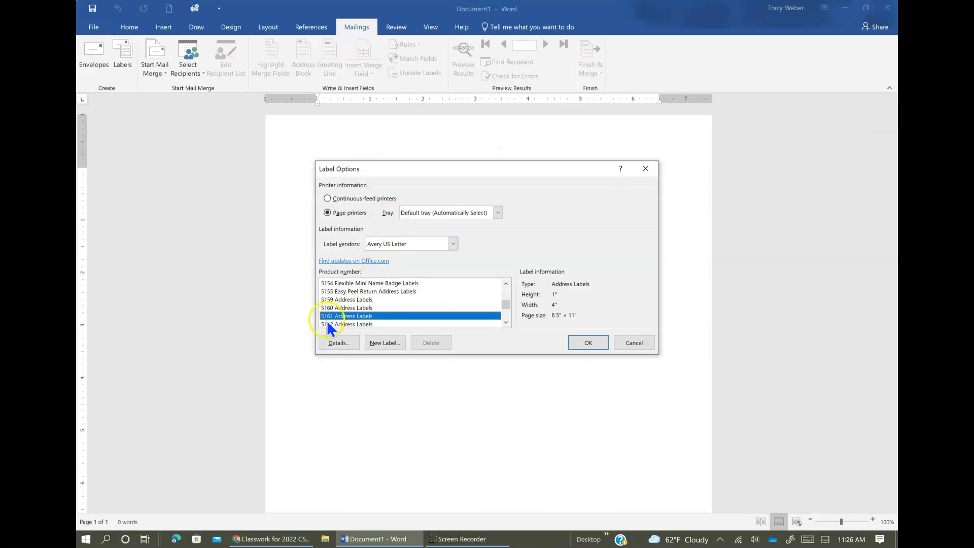
Scroll the Avery US Letter product list and select 5161 Address Labels.
left_click_drag(506, 305, 506, 305)
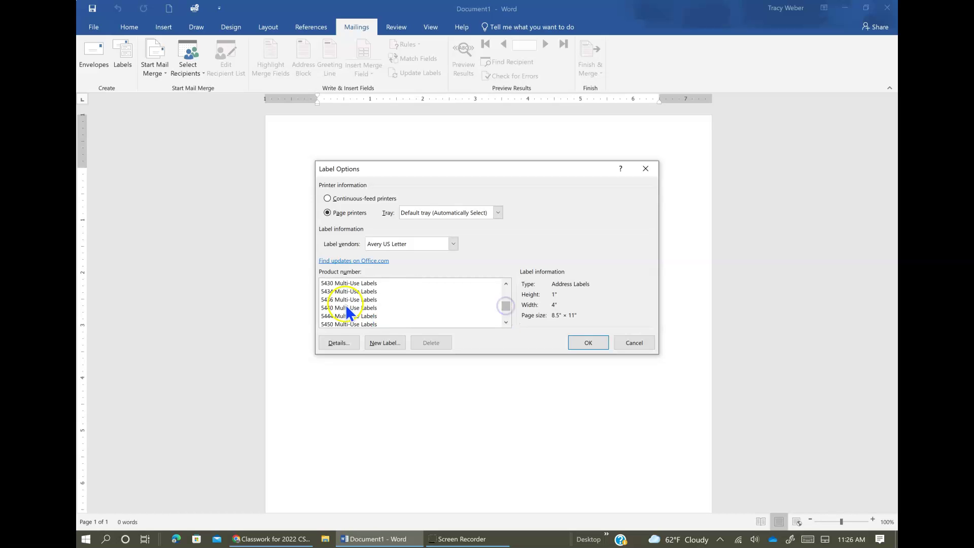
left_click(506, 284)
left_click(506, 284)
left_click(506, 284)
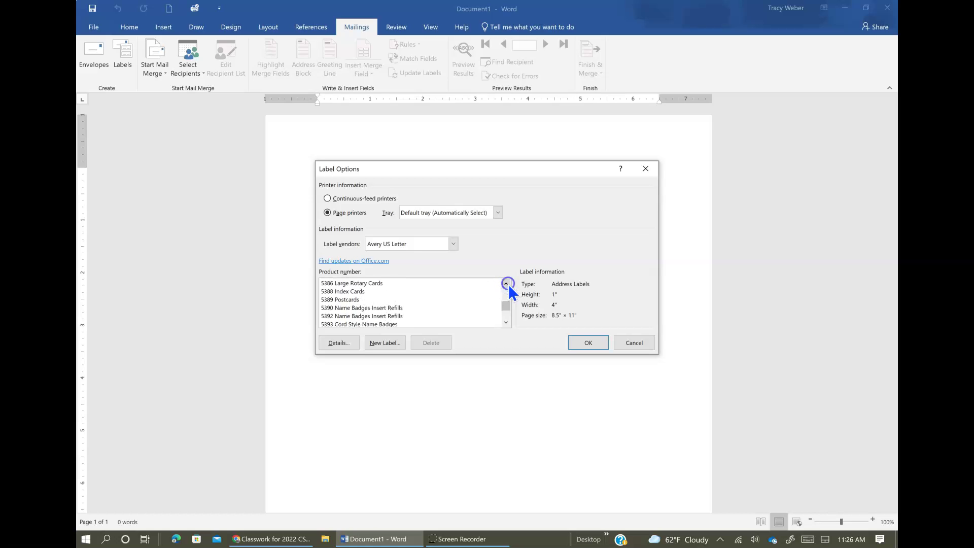
left_click(505, 284)
left_click(506, 284)
left_click(506, 284)
left_click(507, 284)
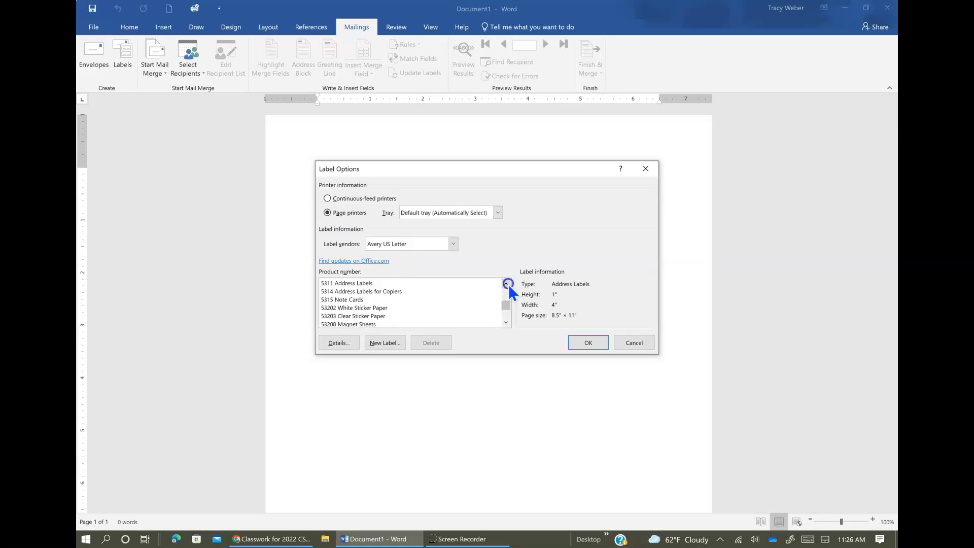
left_click(506, 284)
left_click(506, 284)
left_click(506, 284)
left_click(507, 284)
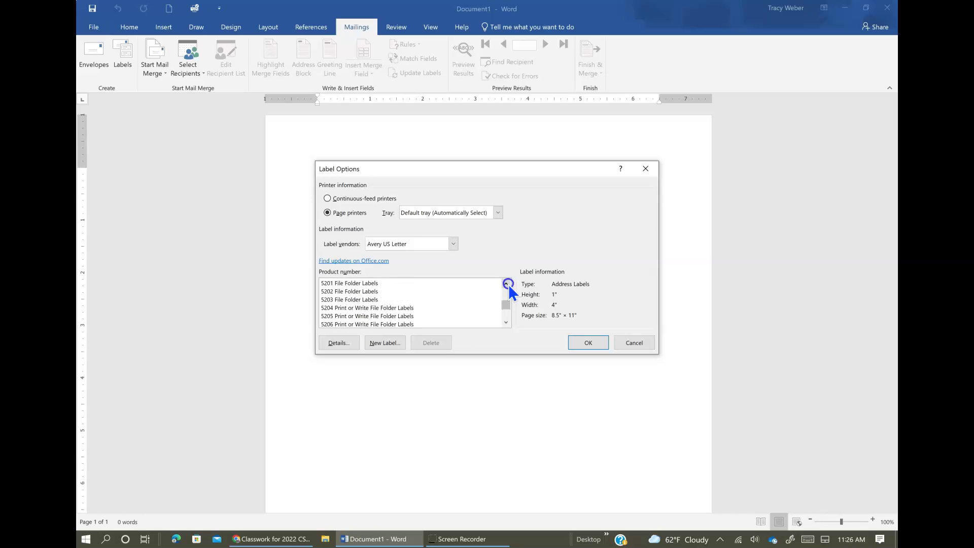
left_click(506, 283)
left_click(506, 284)
left_click(355, 300)
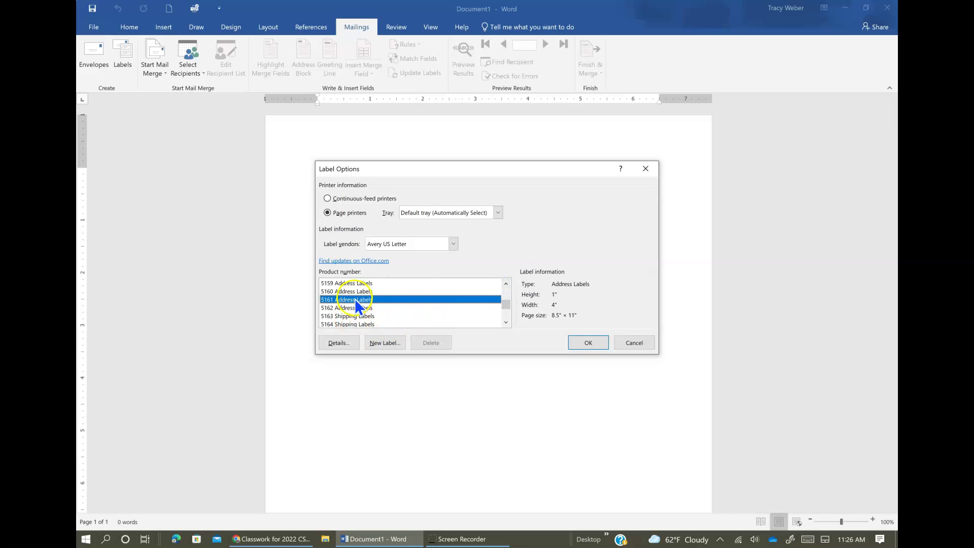
left_click(439, 302)
Create the 5161 label table and show its gridlines from Table Tools Layout.
left_click(589, 342)
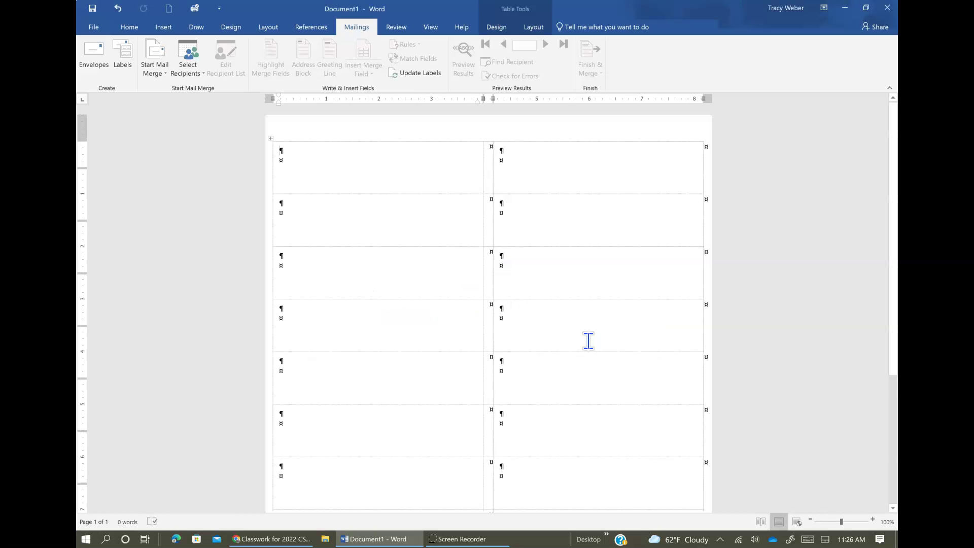
left_click(269, 539)
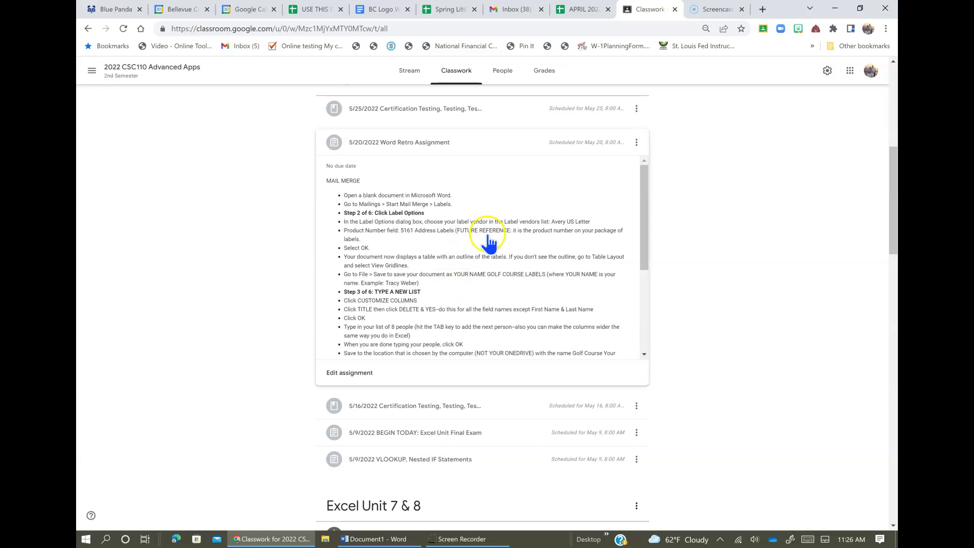
left_click(463, 232)
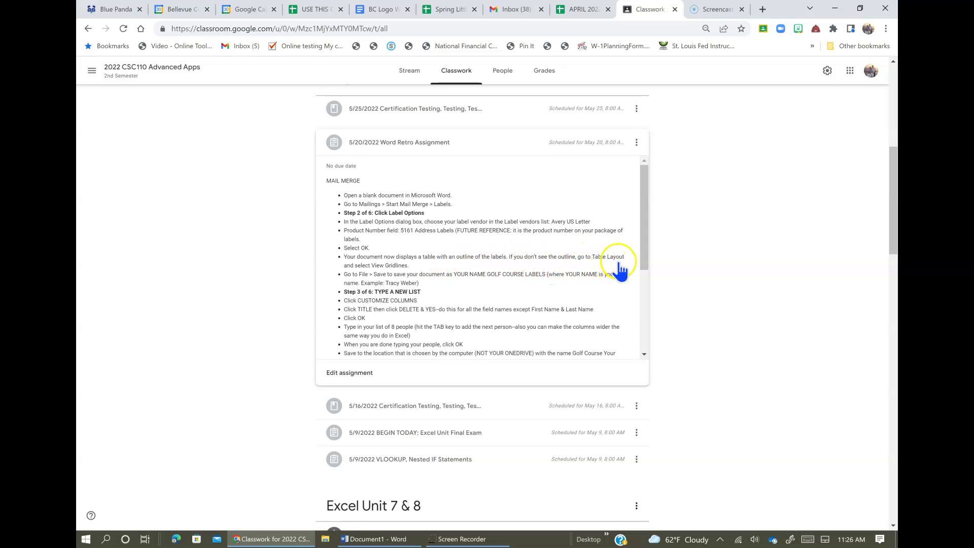
left_click(378, 540)
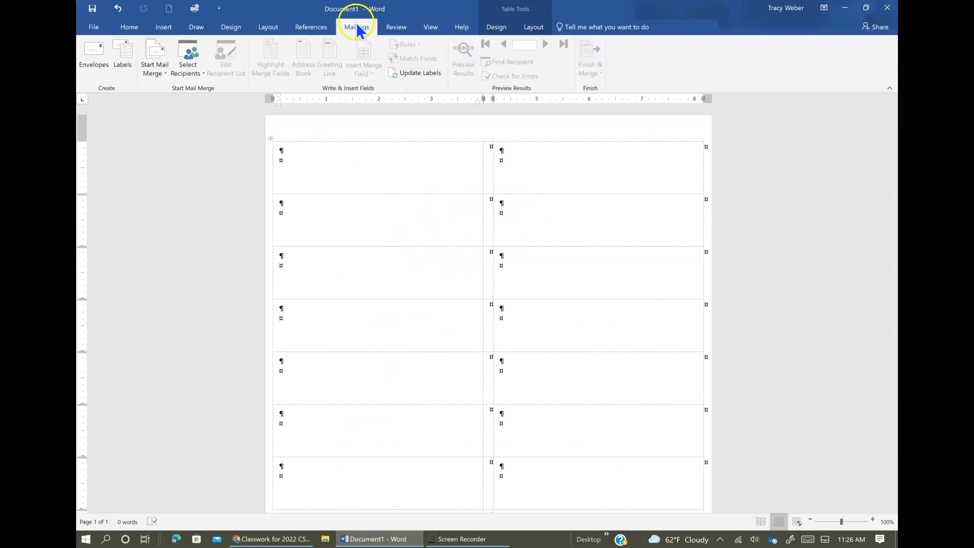
left_click(533, 28)
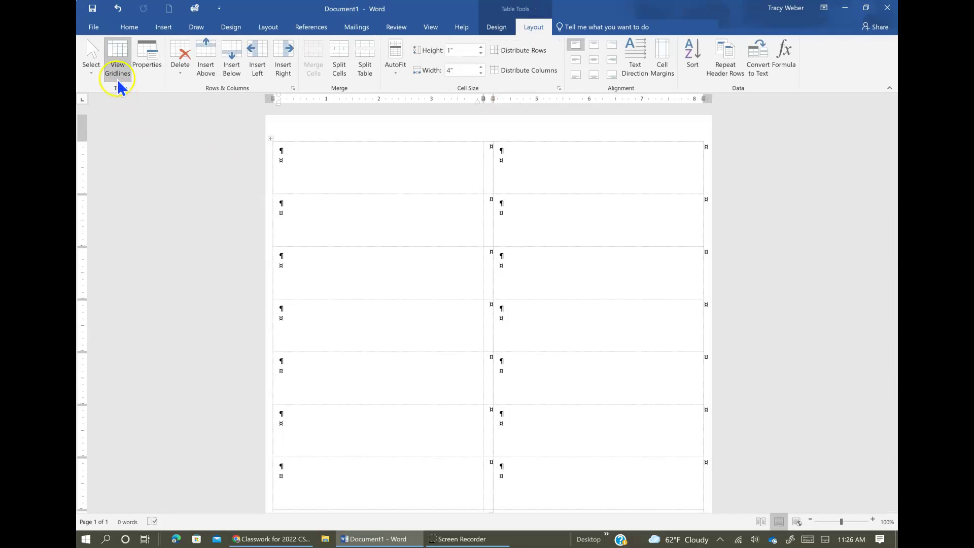
left_click(297, 538)
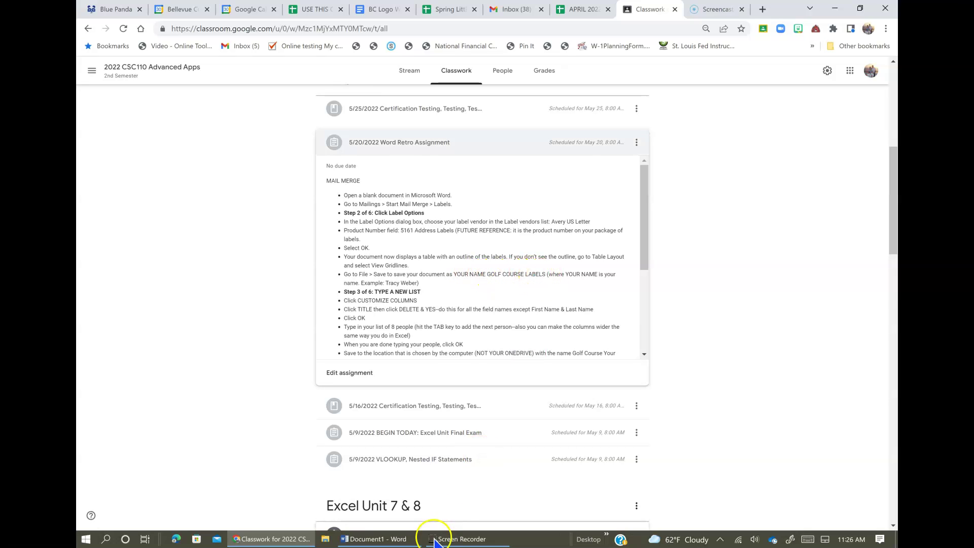
left_click(378, 539)
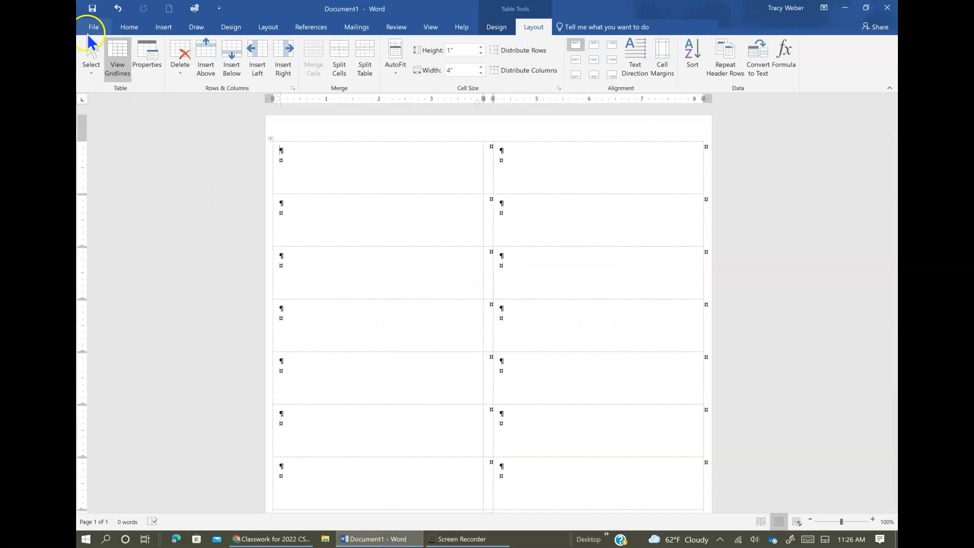
Save the document in Advanced Computer Applications as the user's name plus 'Golf Course Labels'.
left_click(90, 32)
left_click(96, 133)
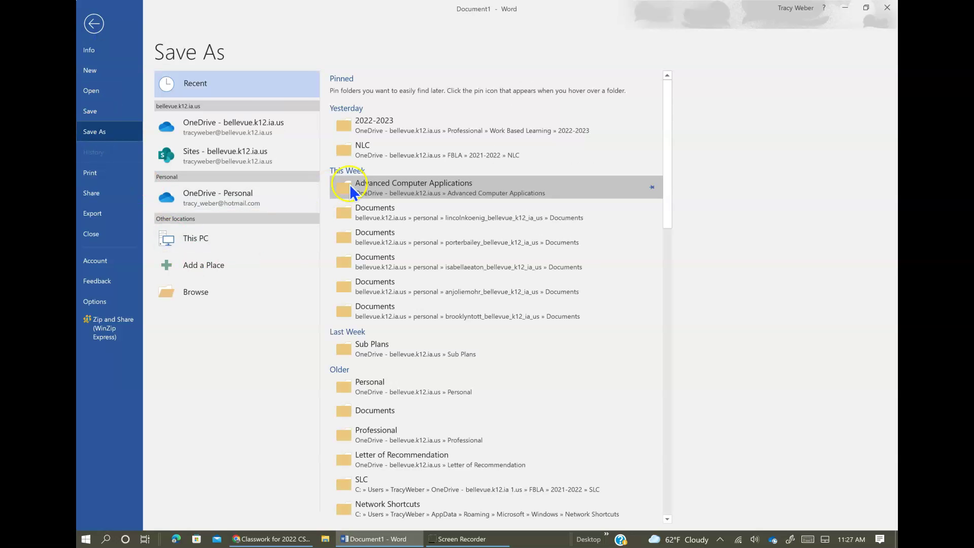
left_click(195, 294)
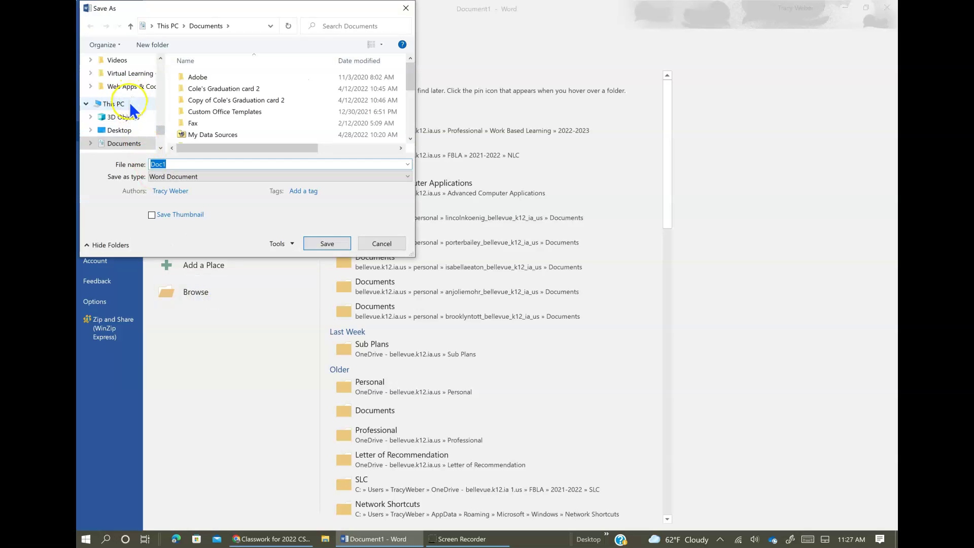
scroll(129, 104, "up", 10)
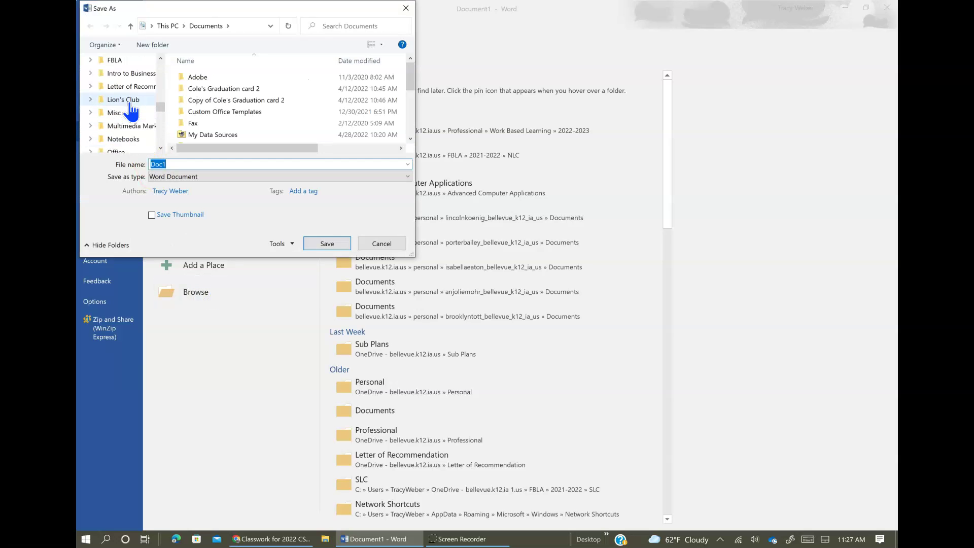
scroll(131, 108, "up", 5)
left_click(131, 74)
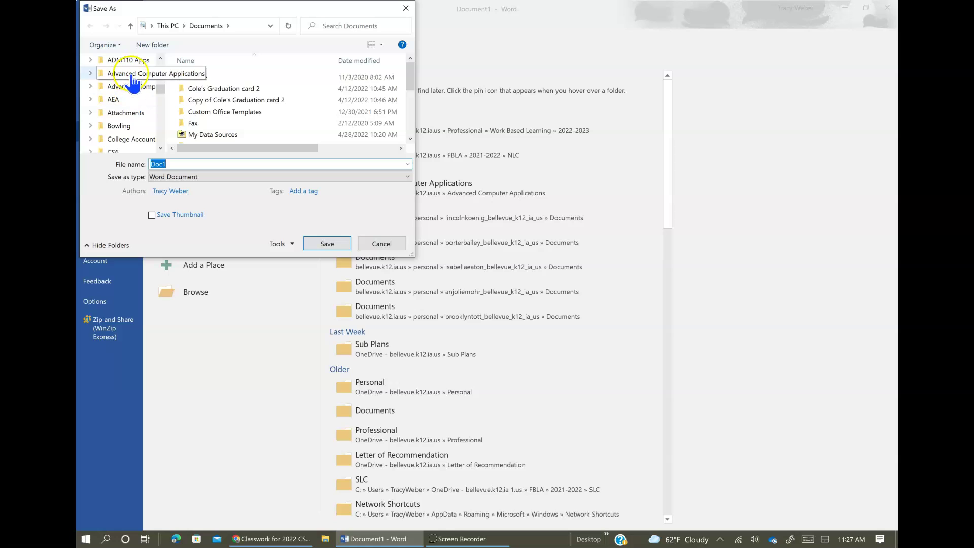
left_click(211, 162)
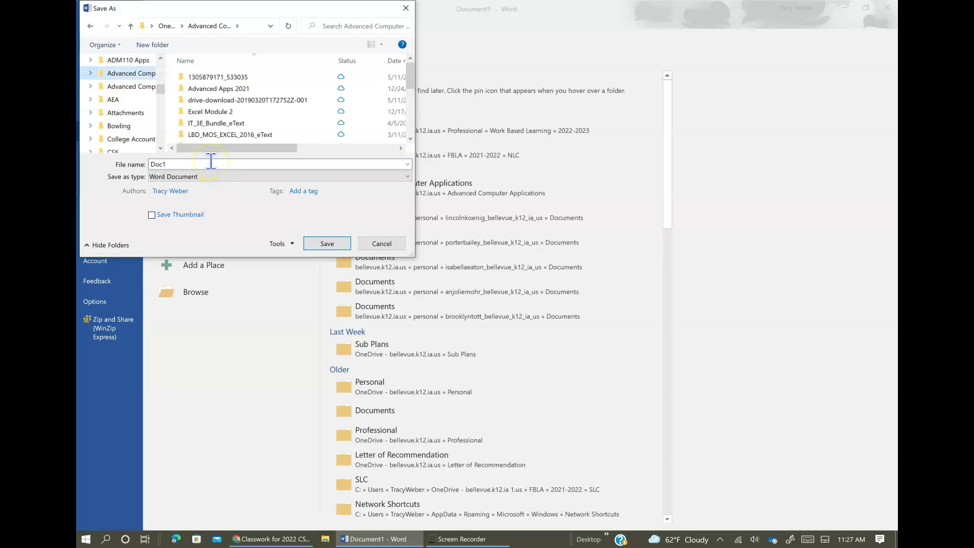
double_click(210, 162)
type("Tracy Weber ")
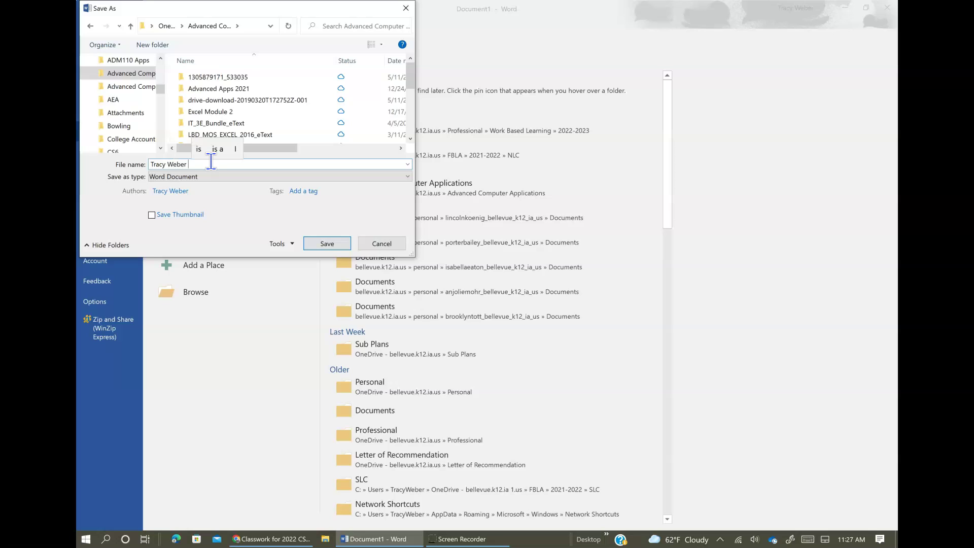
type("Golf Course L")
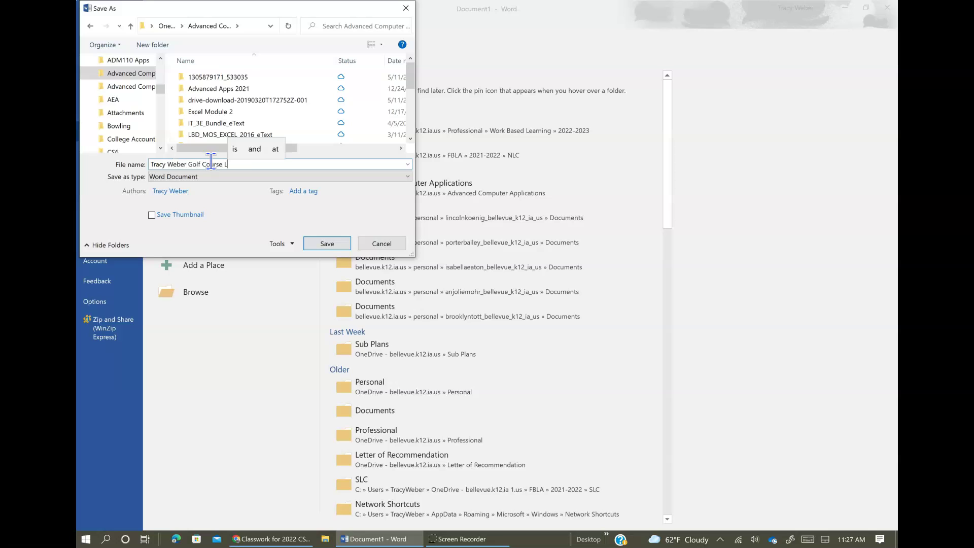
type("abels")
key("ctrl+a")
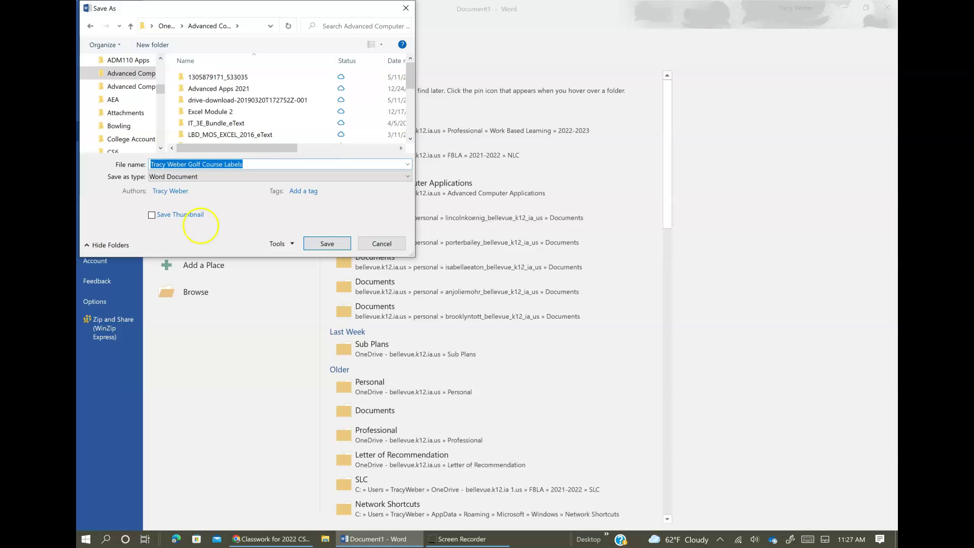
key("Return")
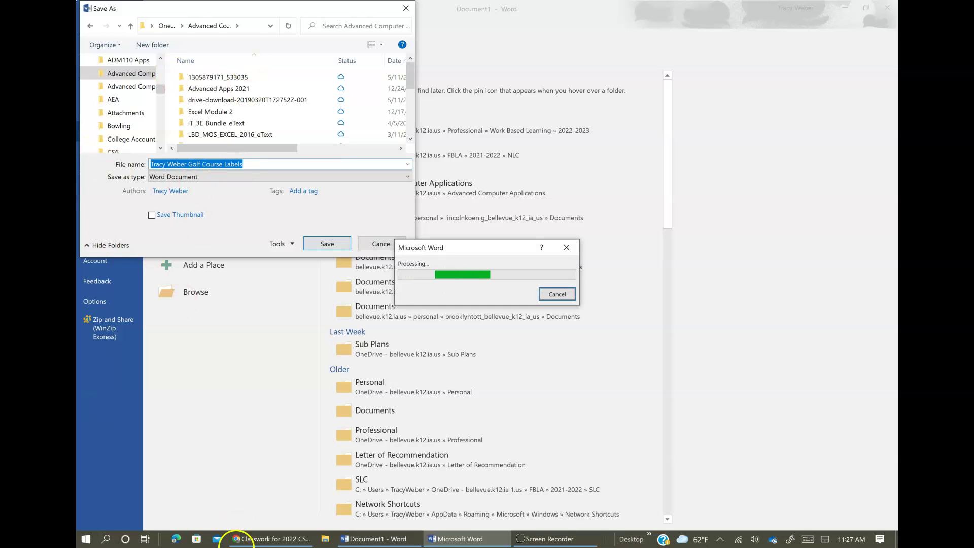
Review the next assignment step in Classroom and return to the label table.
left_click(247, 541)
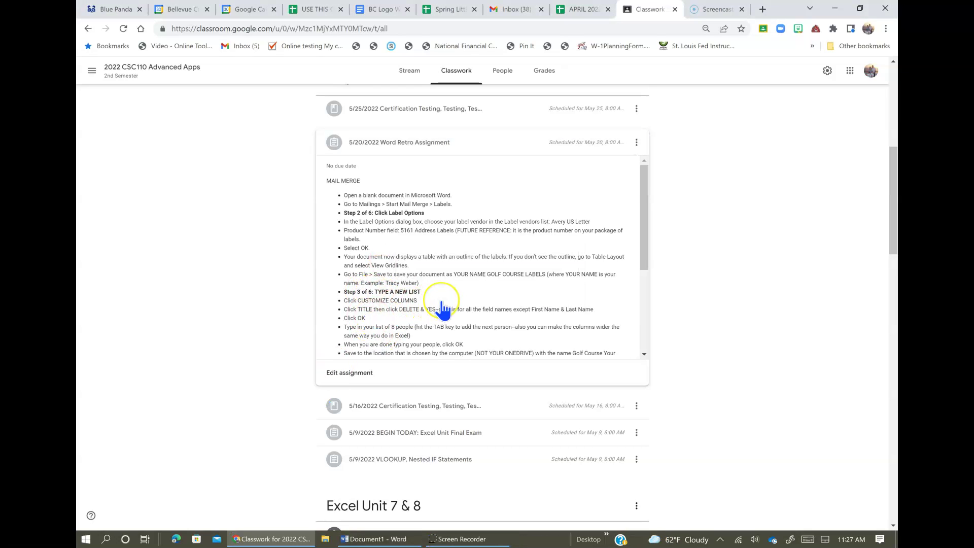
left_click(374, 287)
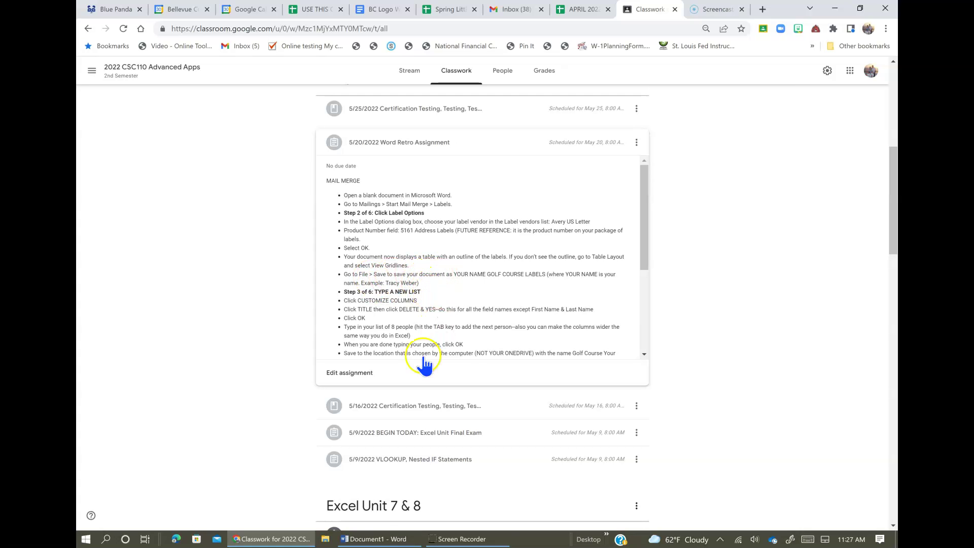
left_click(377, 538)
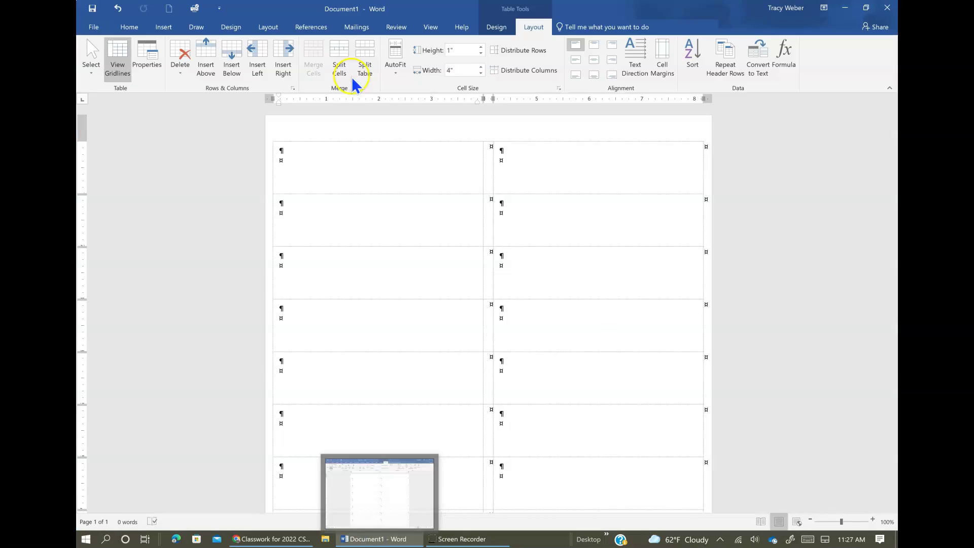
left_click(182, 389)
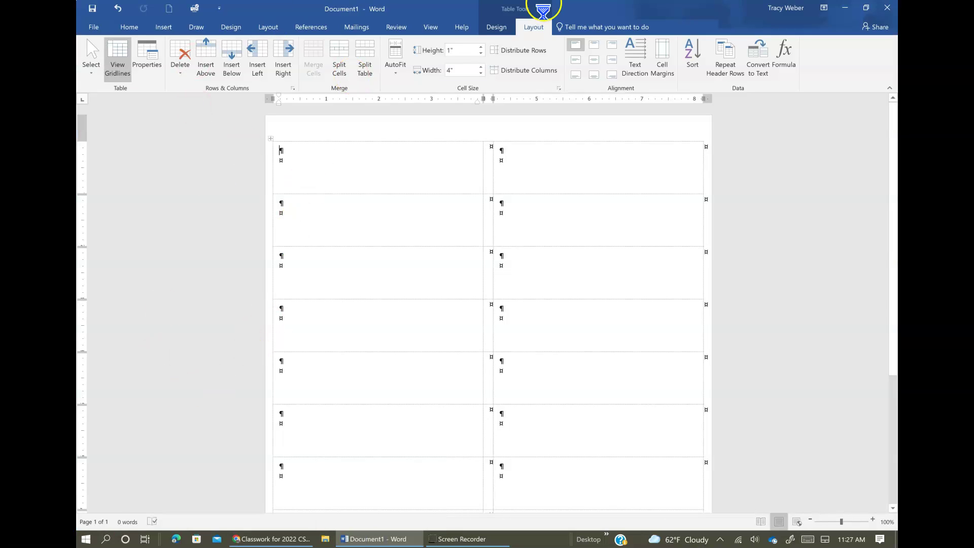
Open a blank New Address List via Mailings > Select Recipients > Type a New List.
left_click(354, 29)
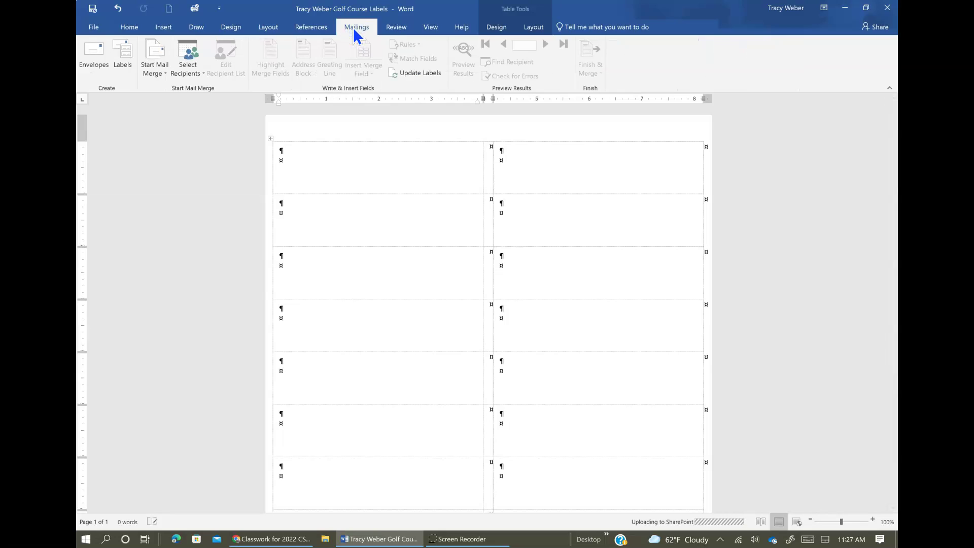
left_click(188, 76)
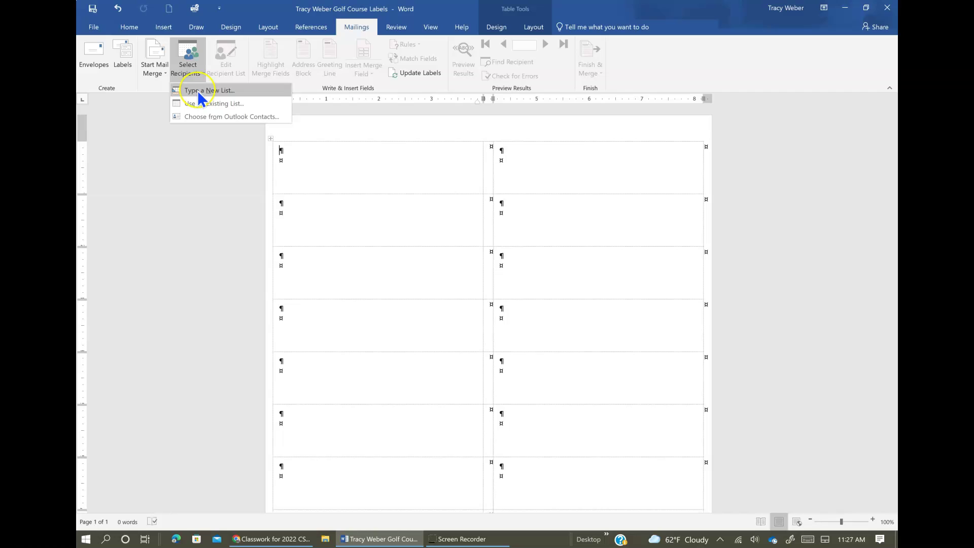
left_click(198, 91)
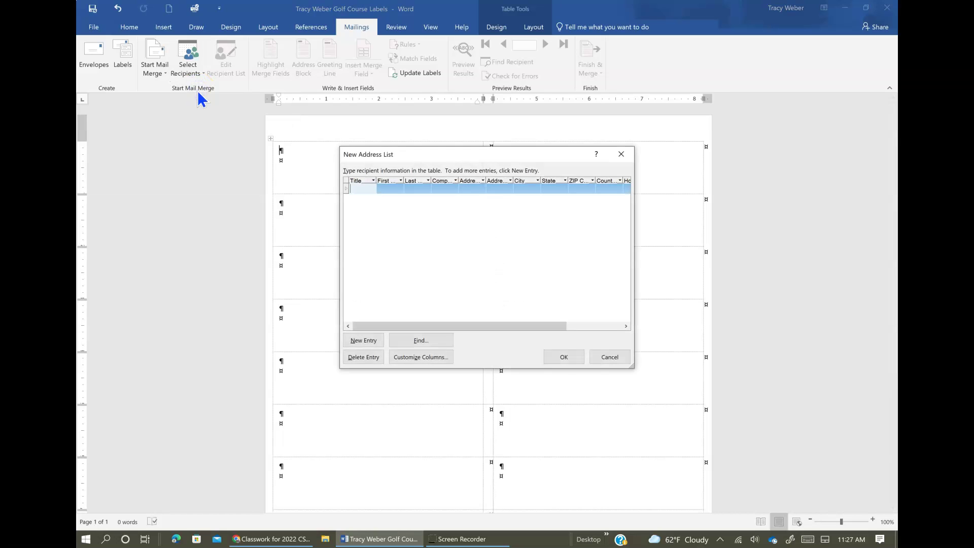
left_click(375, 539)
left_click(268, 540)
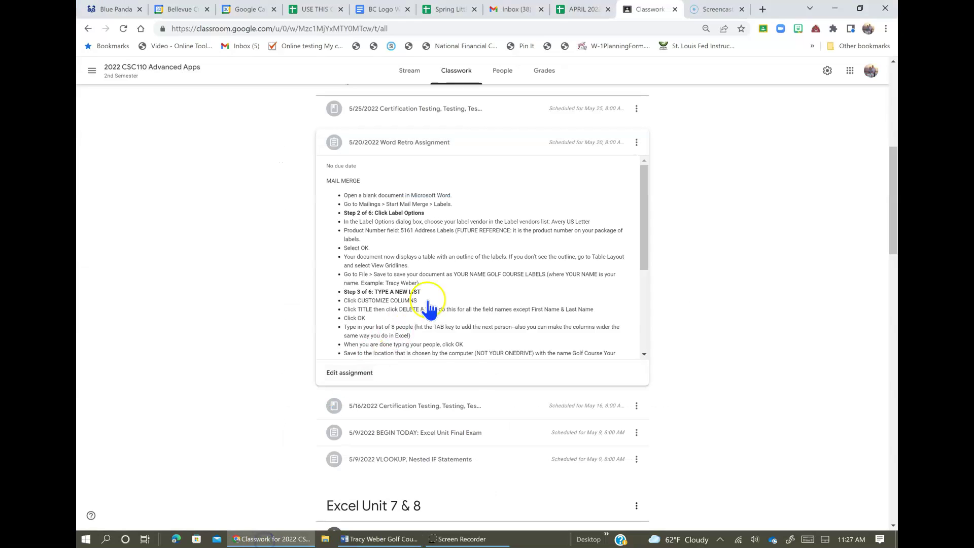
scroll(479, 300, "down", 1)
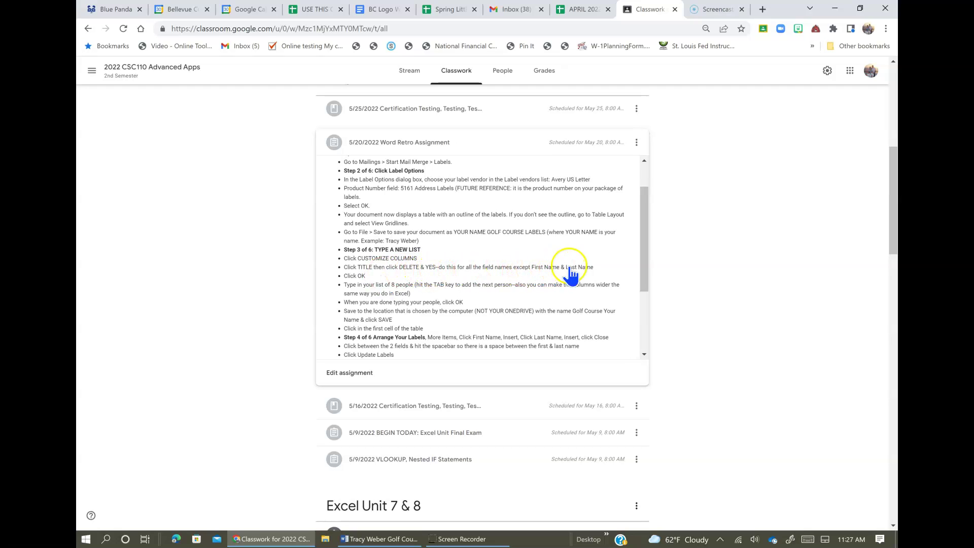
In Customize Columns, delete the Title, Company Name, E-mail Address and Work Phone fields.
left_click(380, 539)
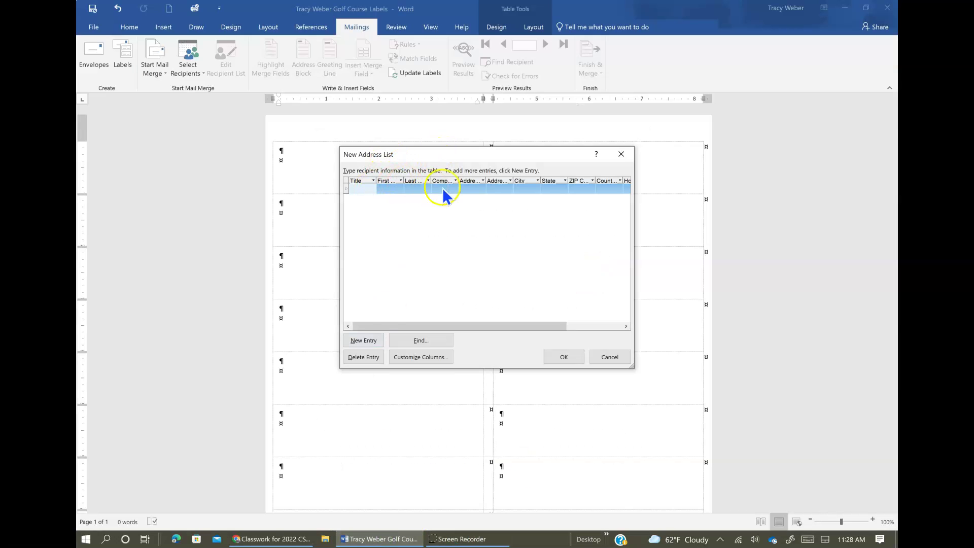
left_click(421, 358)
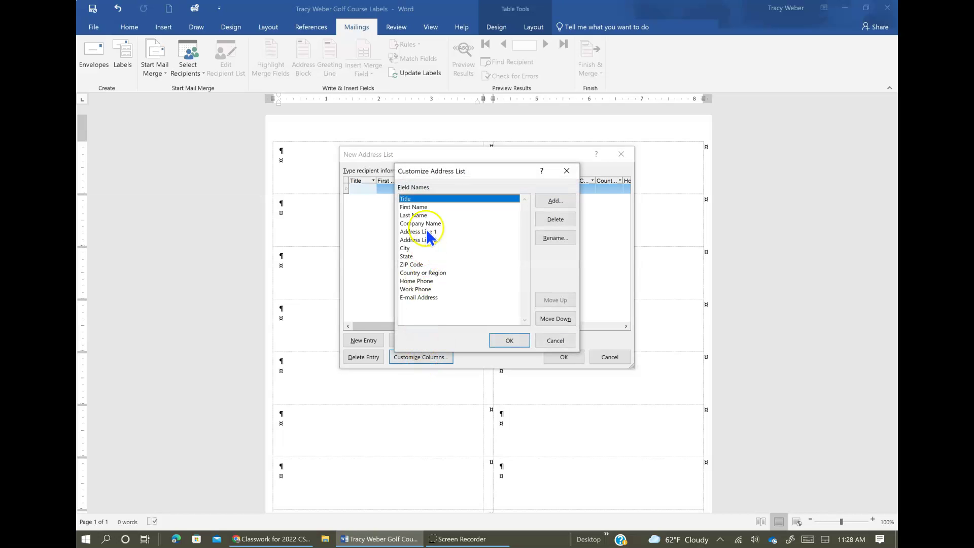
left_click(547, 219)
left_click(471, 300)
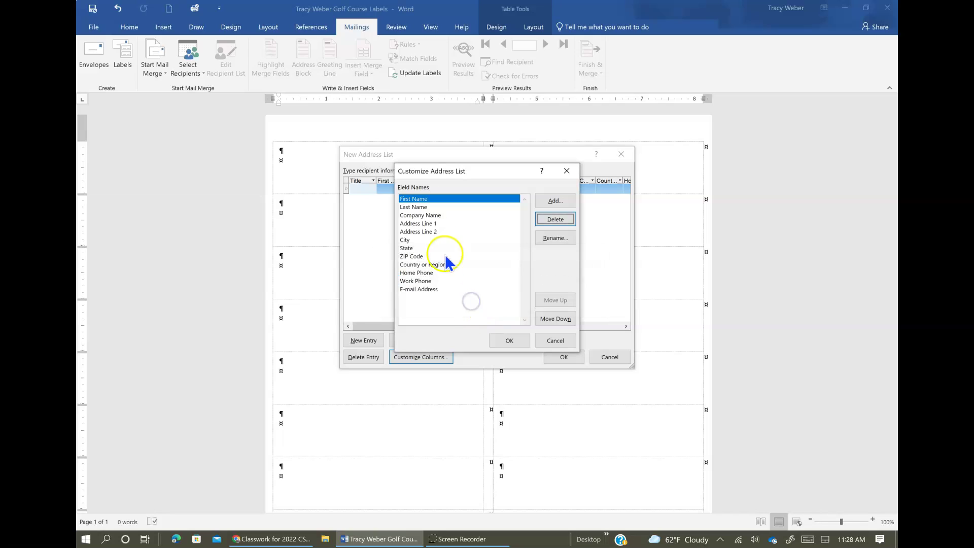
left_click(422, 215)
left_click(554, 218)
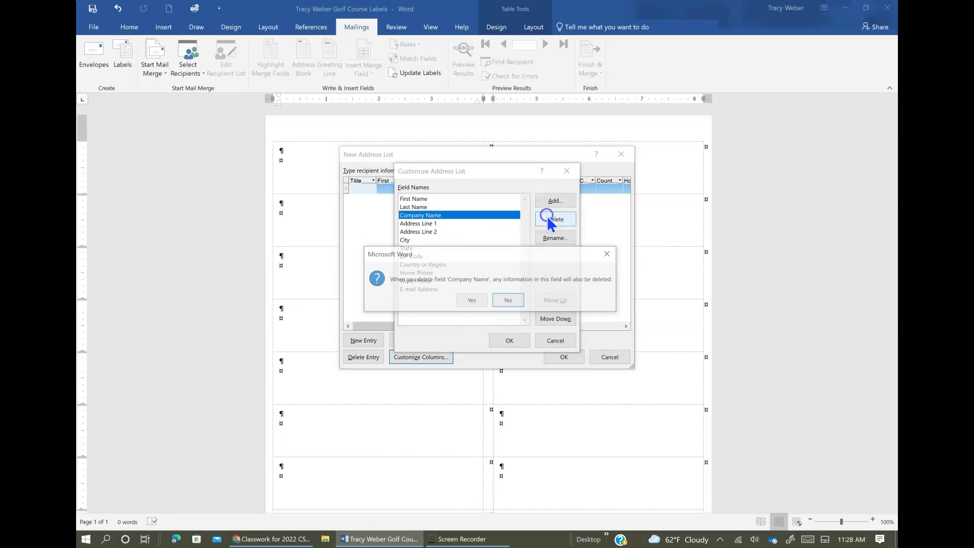
left_click(471, 300)
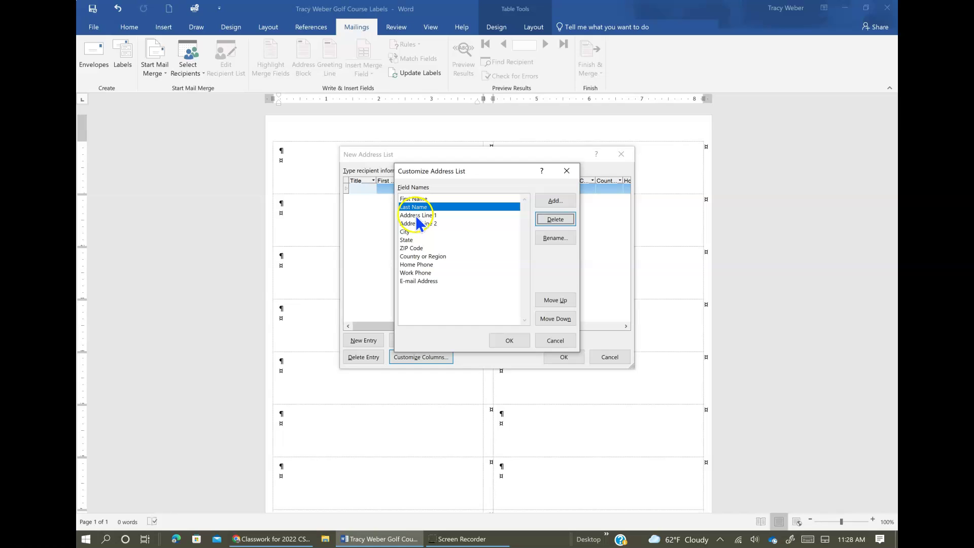
left_click(415, 281)
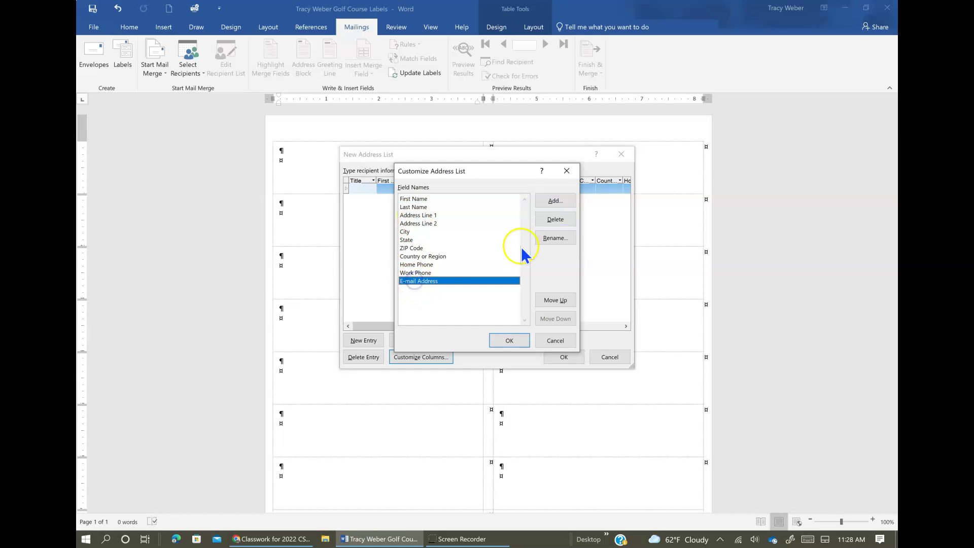
left_click(559, 221)
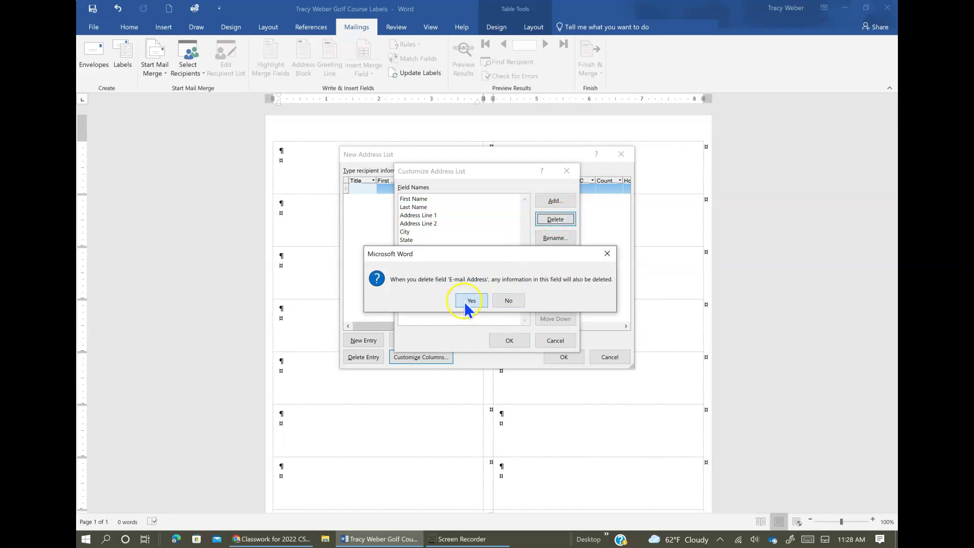
left_click(464, 301)
left_click(555, 220)
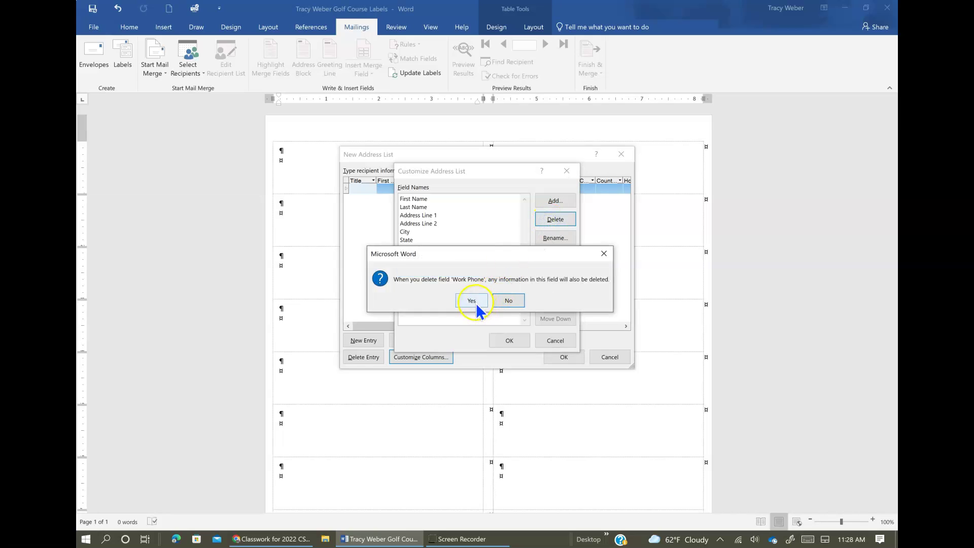
left_click(475, 302)
Delete Home Phone, Country or Region, ZIP Code, State, City and both Address Lines.
left_click(555, 219)
left_click(467, 300)
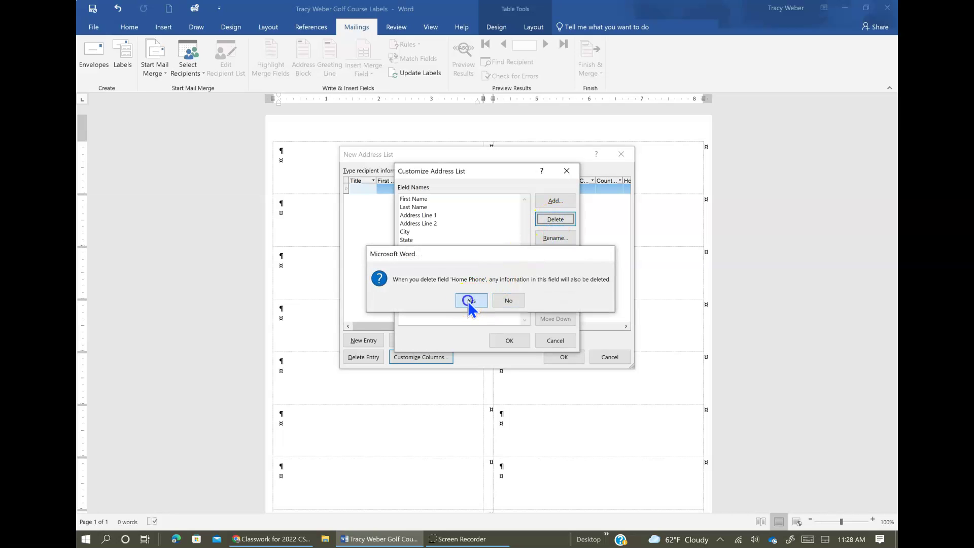
left_click(555, 219)
left_click(472, 300)
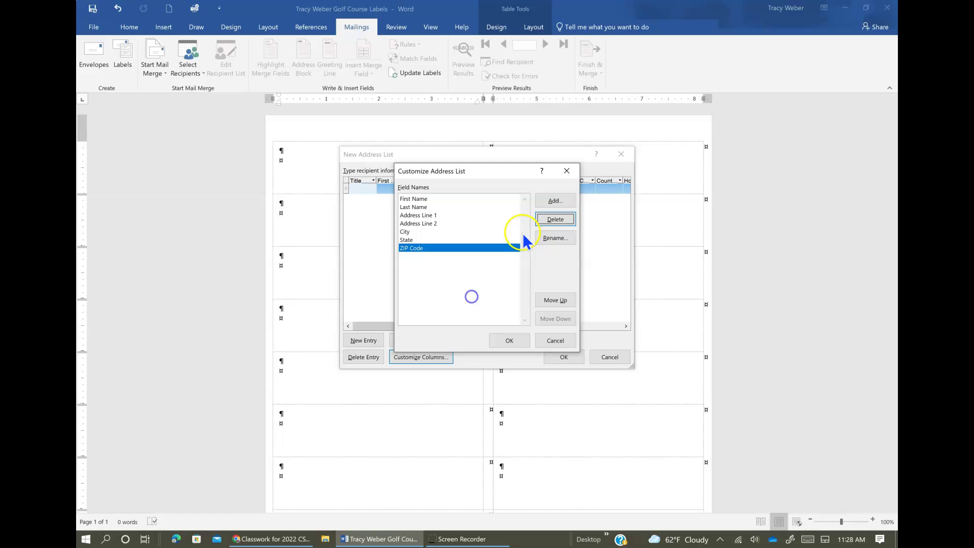
left_click(555, 219)
left_click(471, 302)
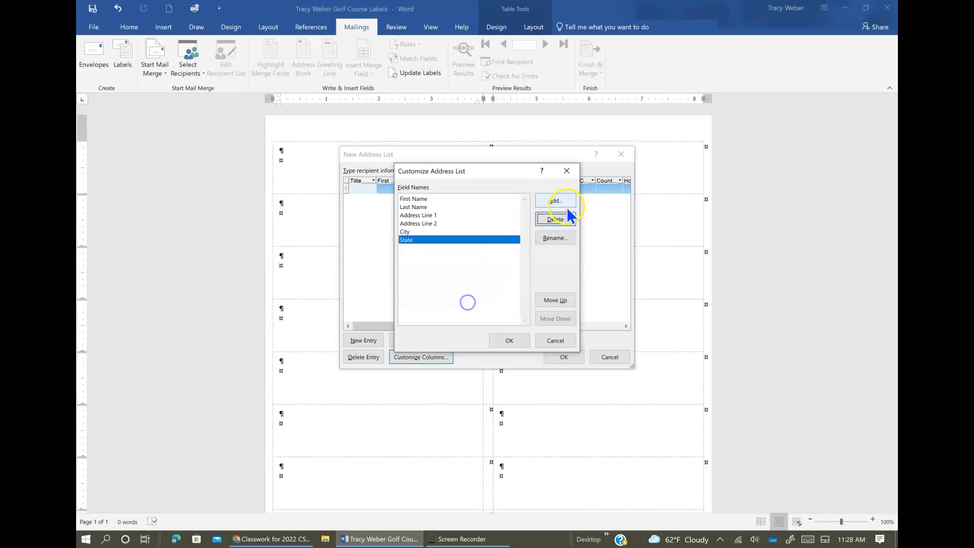
left_click(567, 217)
left_click(469, 300)
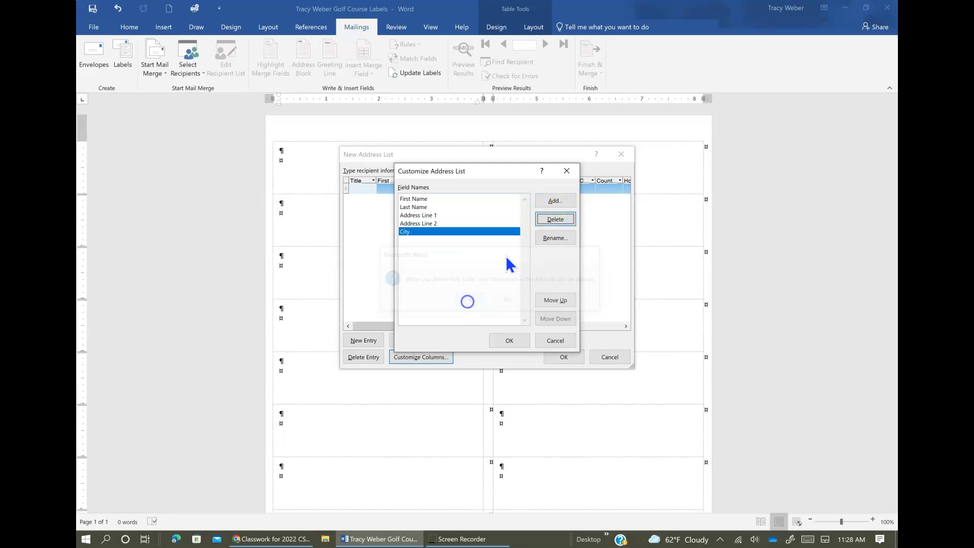
left_click(546, 217)
left_click(471, 301)
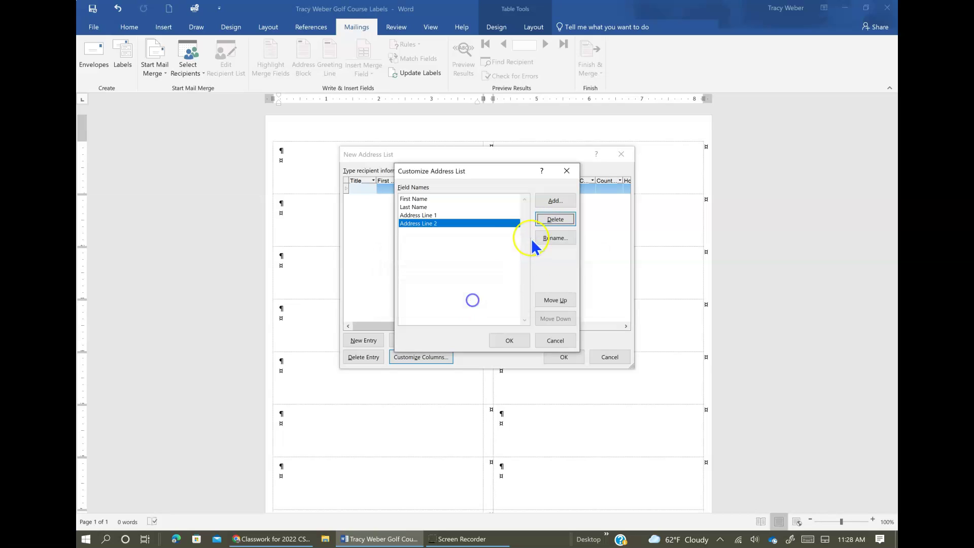
left_click(556, 221)
left_click(474, 300)
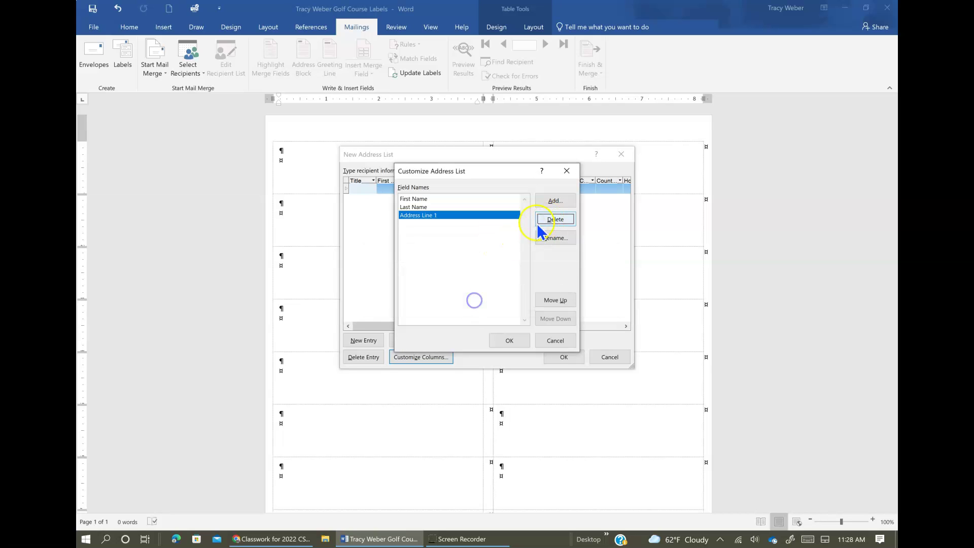
left_click(544, 217)
left_click(470, 300)
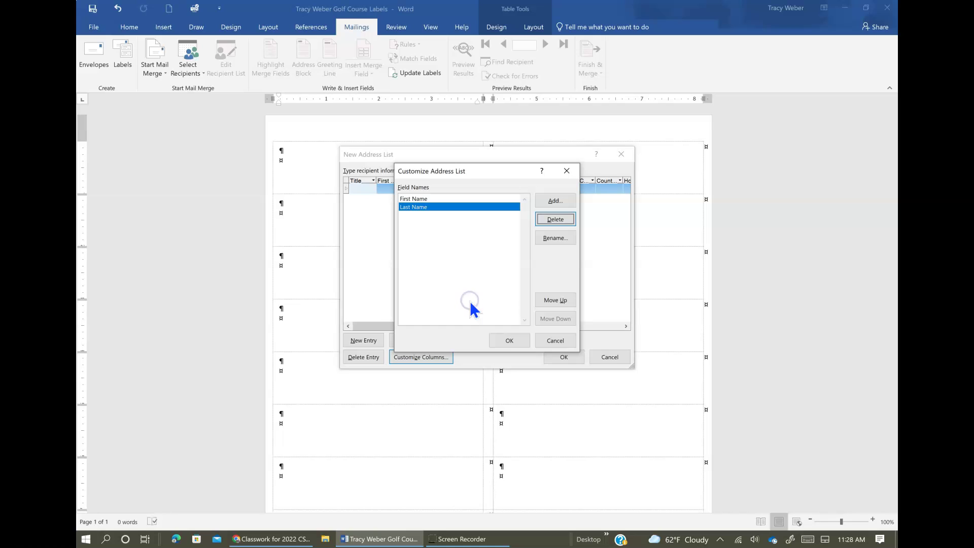
left_click(510, 340)
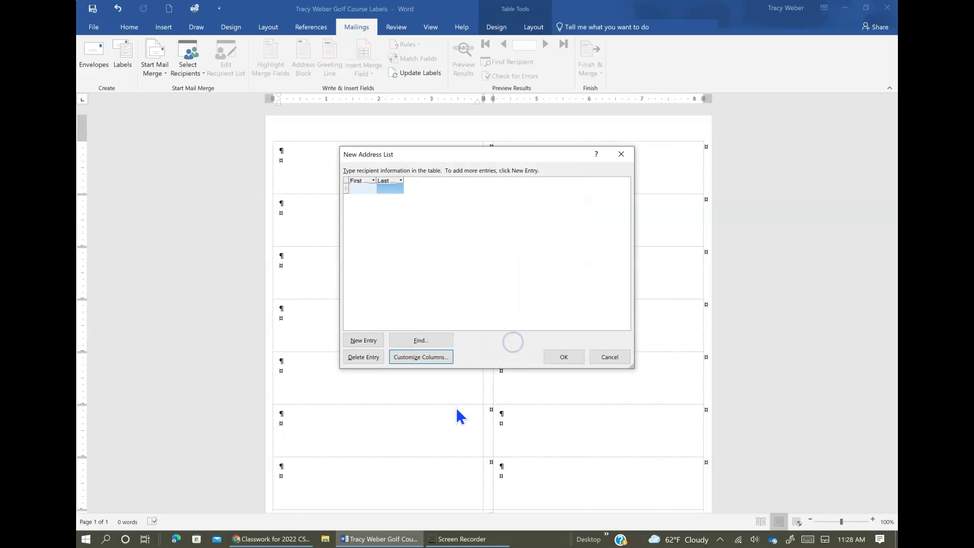
Preview the Mail Merge for Golf Course PDF contact list attached to the assignment.
left_click(270, 539)
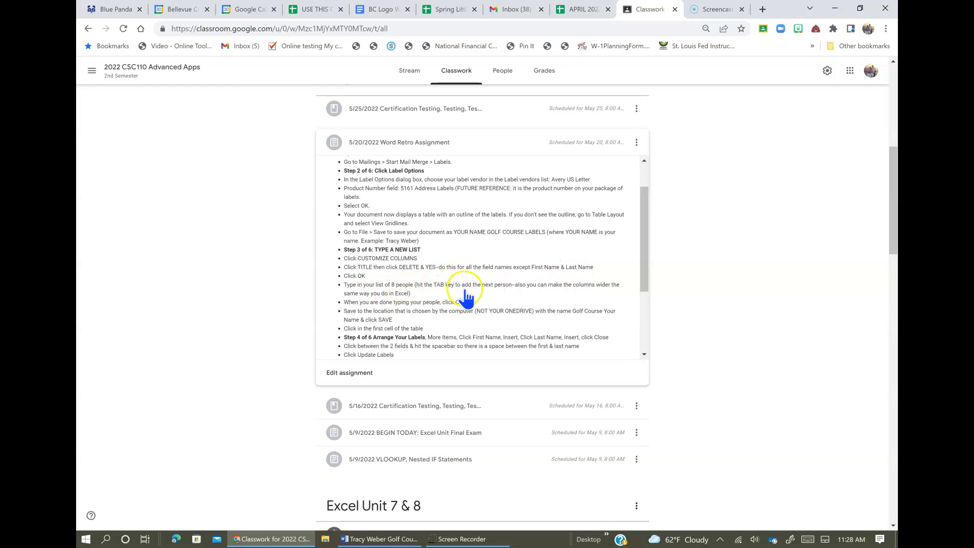
scroll(556, 299, "down", 1)
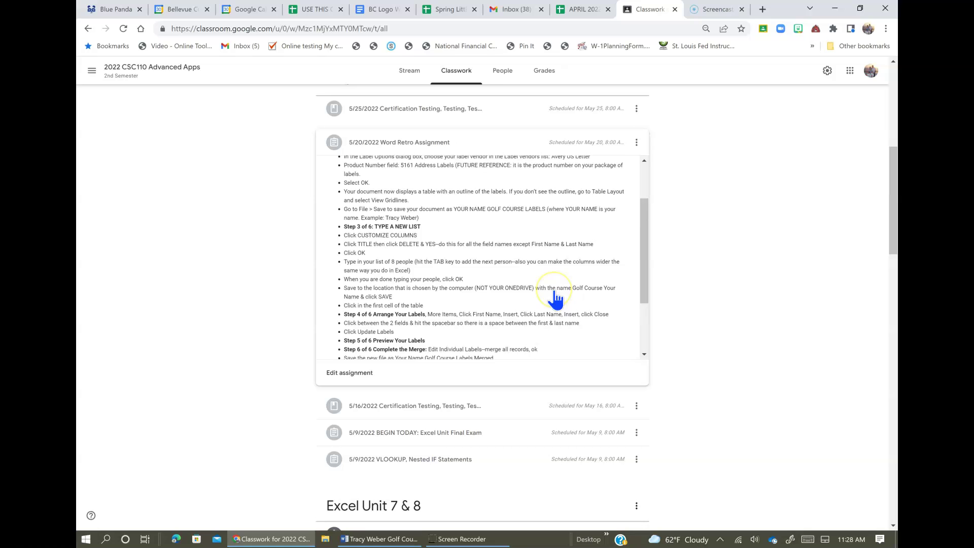
scroll(556, 299, "down", 2)
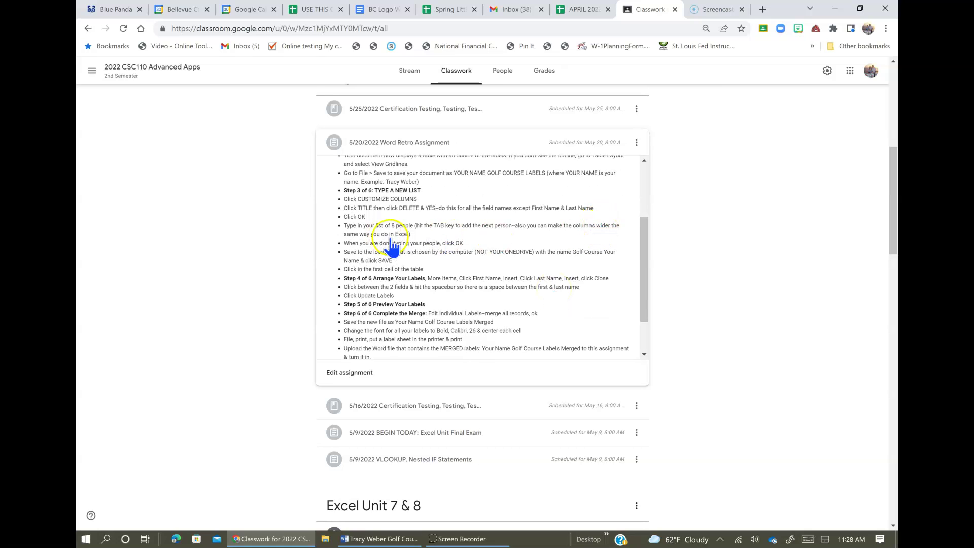
scroll(426, 269, "down", 5)
left_click(415, 254)
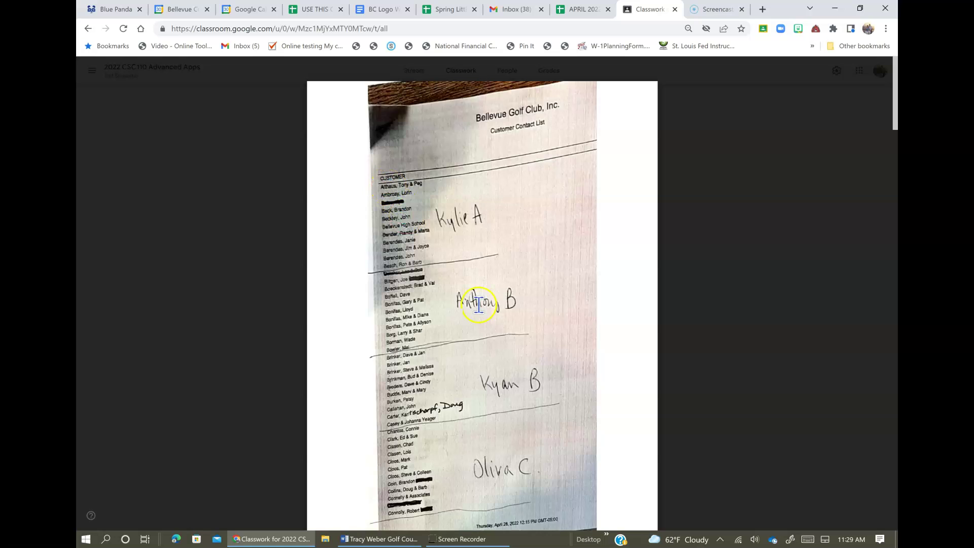
scroll(500, 349, "down", 3)
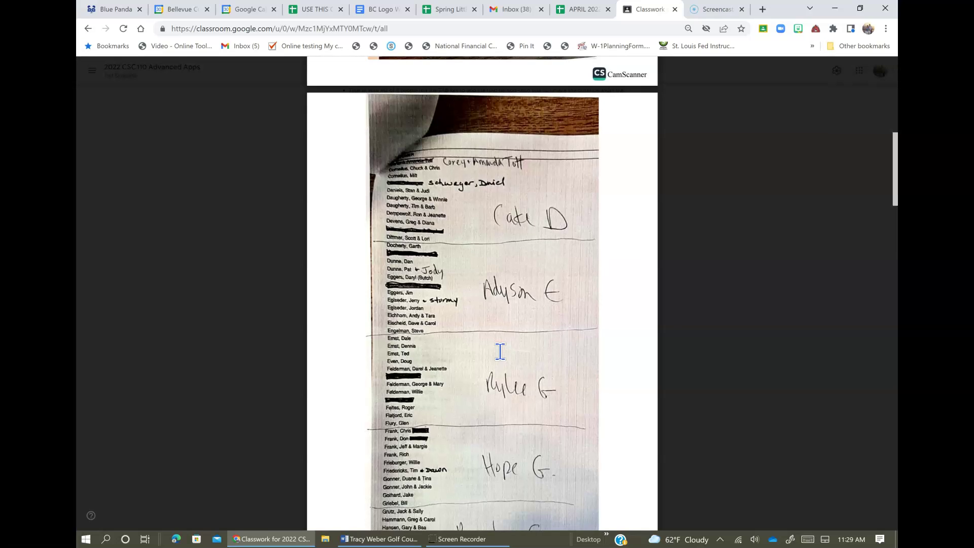
scroll(503, 330, "up", 10)
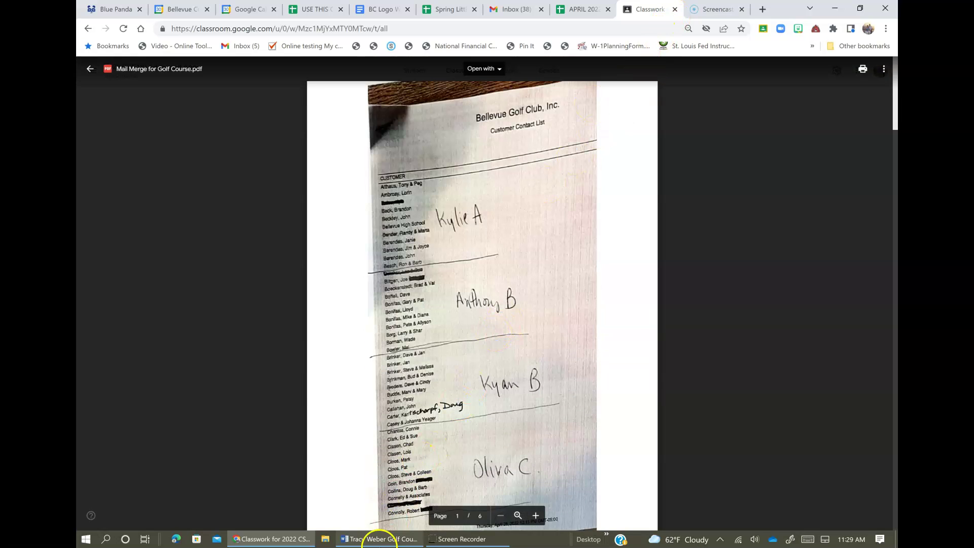
Widen First Name and enter three recipients, including Bellevue High School, then accept the list.
left_click(398, 540)
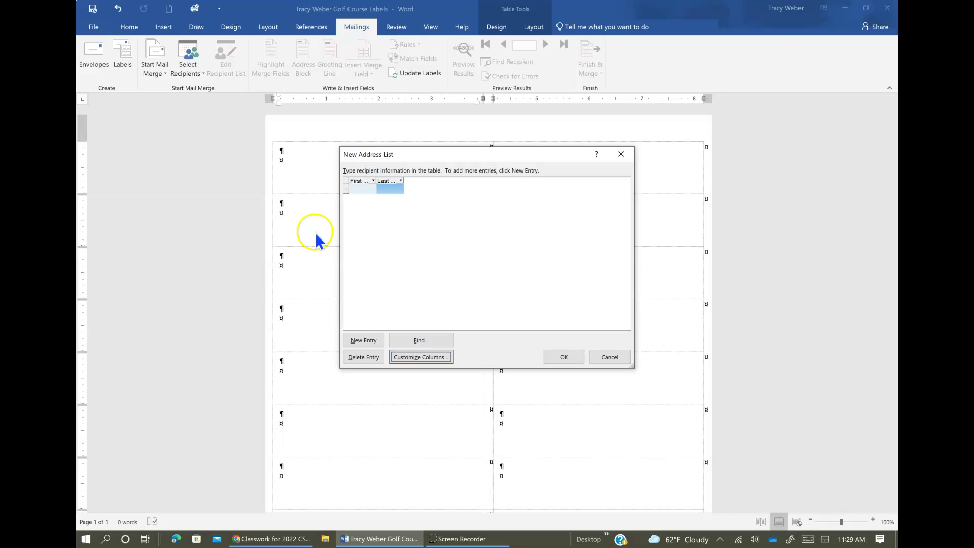
left_click_drag(377, 180, 525, 183)
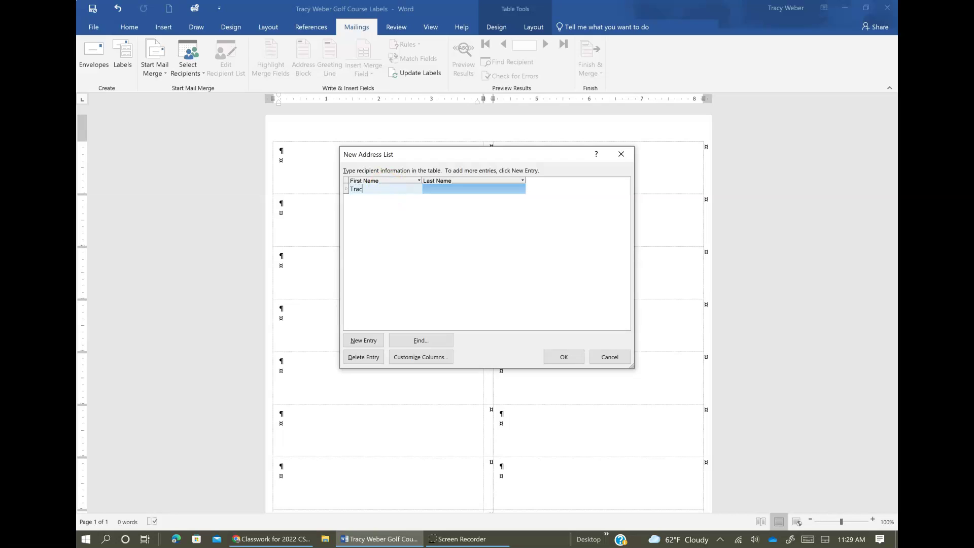
type("y & DJ")
key("Tab")
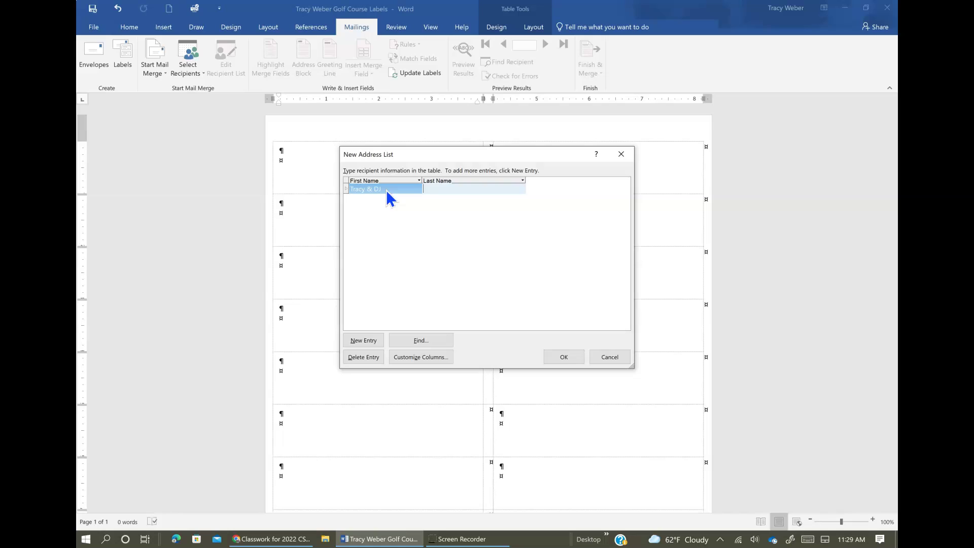
type("Weber")
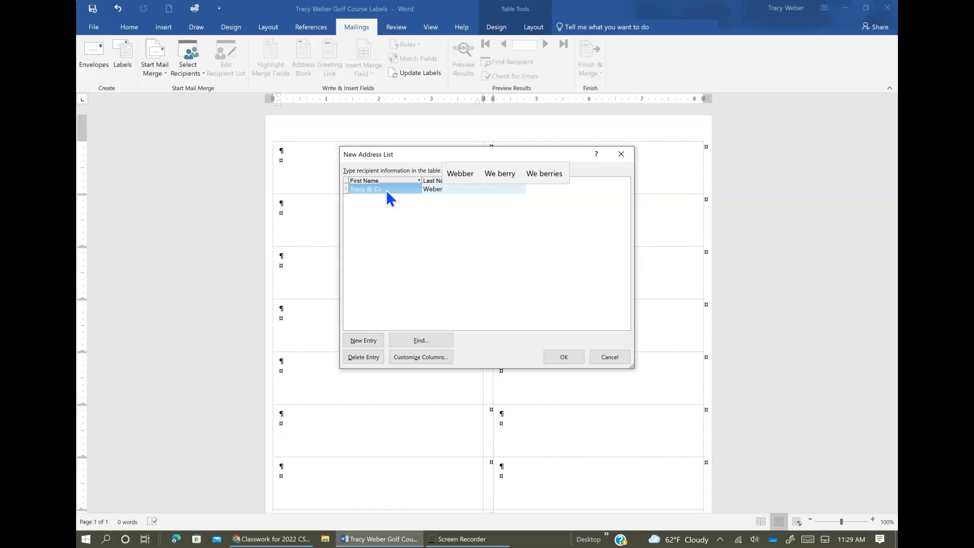
key("Tab")
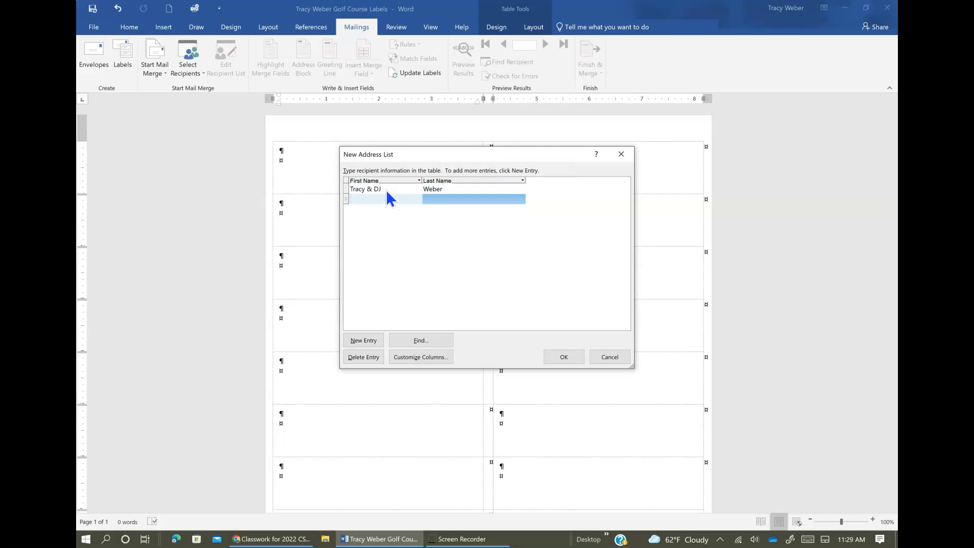
type("Bellevue High School")
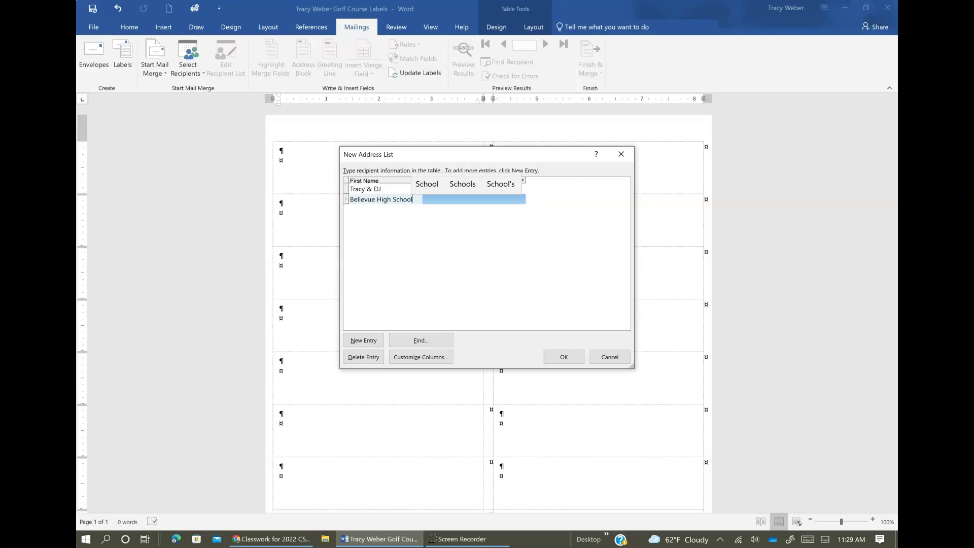
key("Tab")
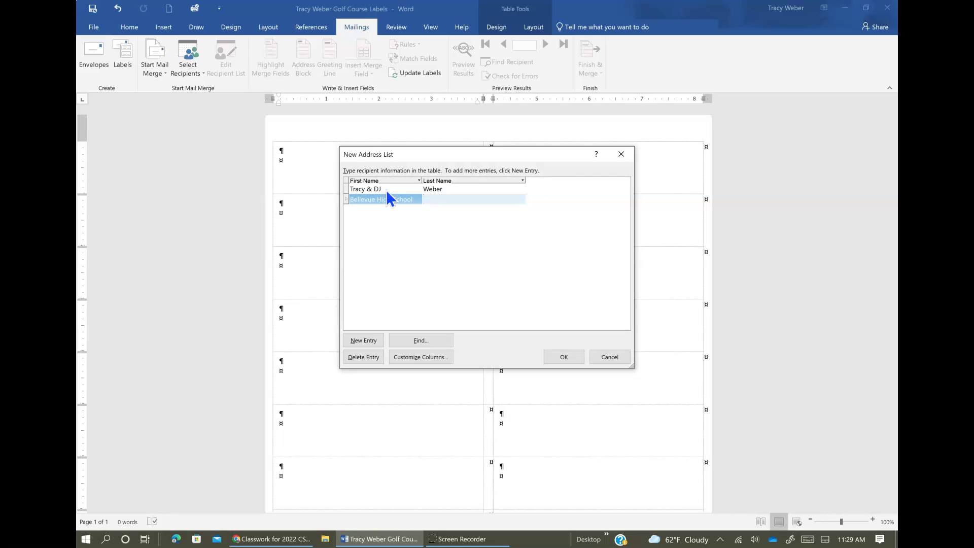
key("Tab")
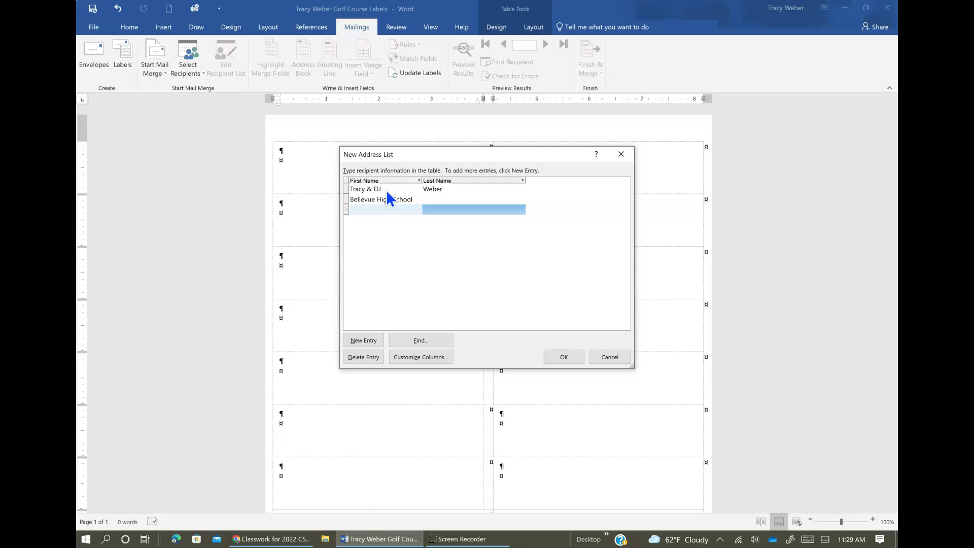
type("Tom")
key("Tab")
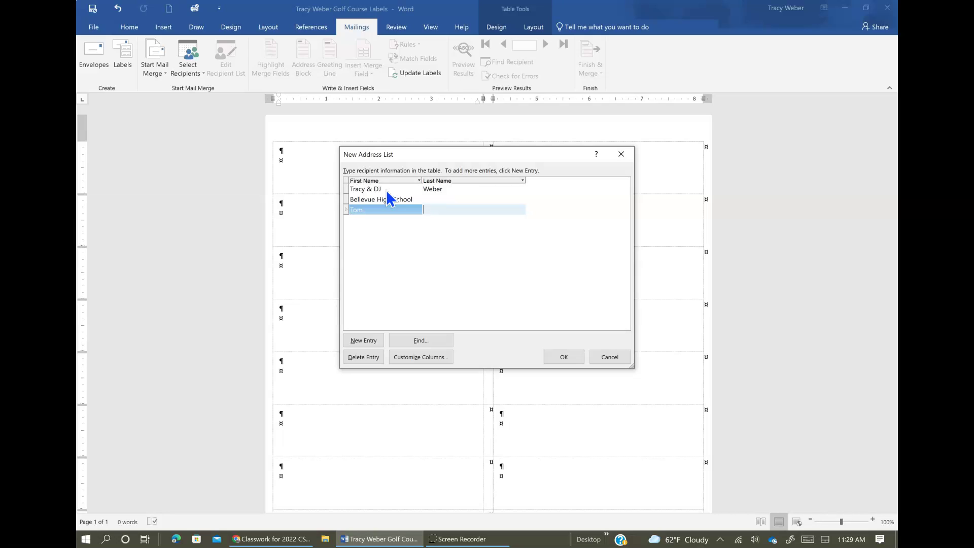
type("Smith")
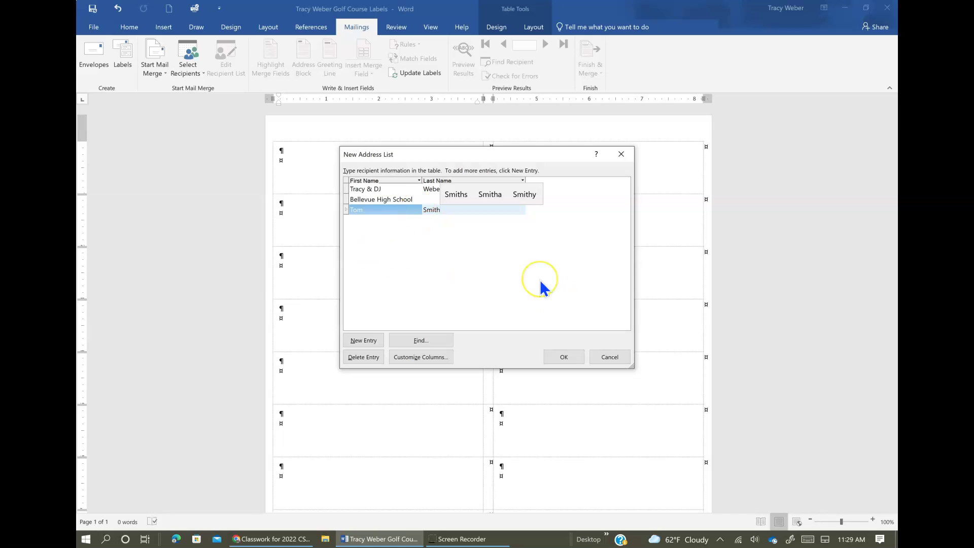
left_click(554, 357)
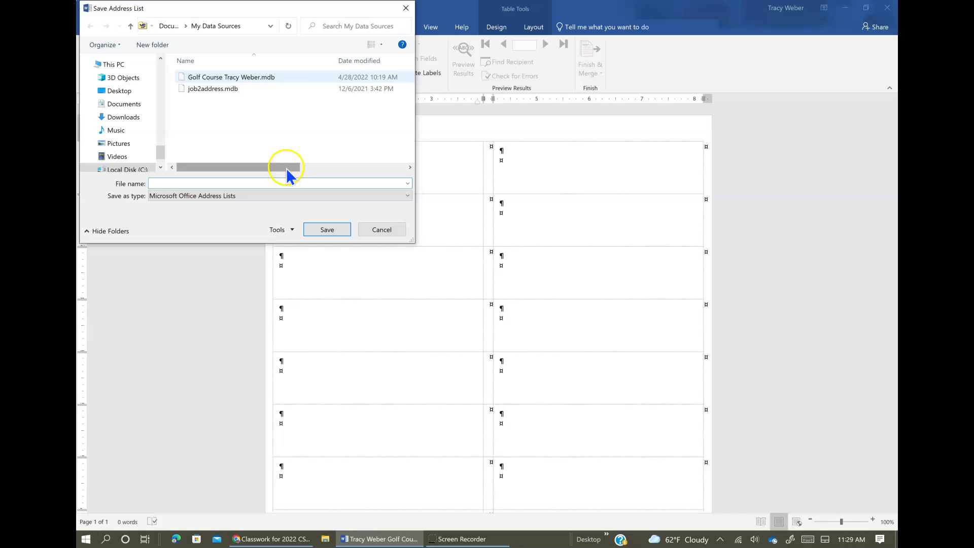
Close the PDF preview, scroll back to the assignment steps, and return to the save dialog.
left_click(279, 541)
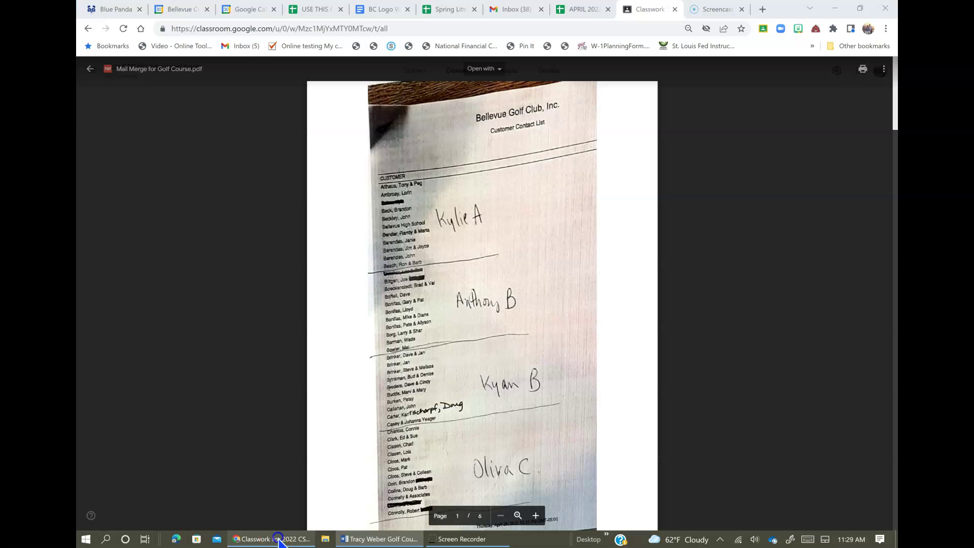
left_click(836, 208)
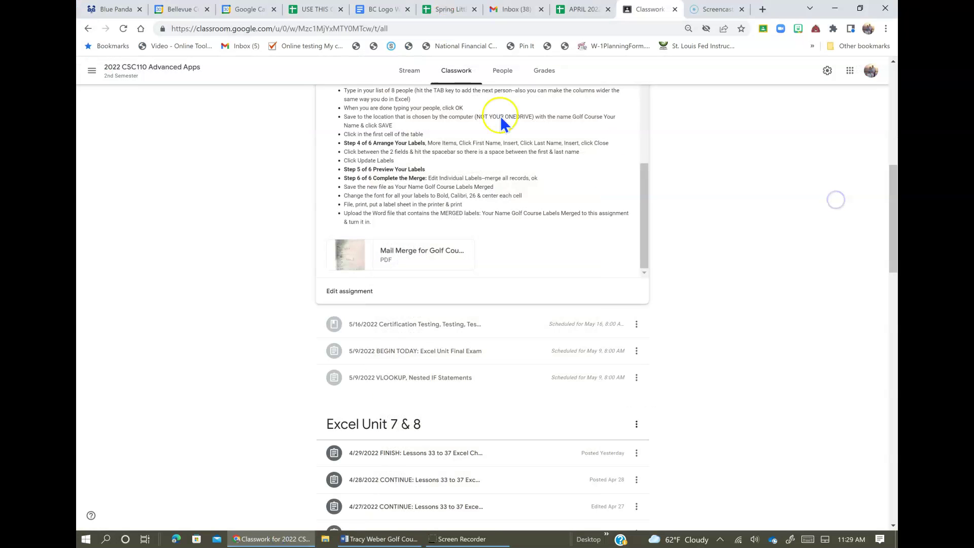
scroll(511, 181, "up", 1)
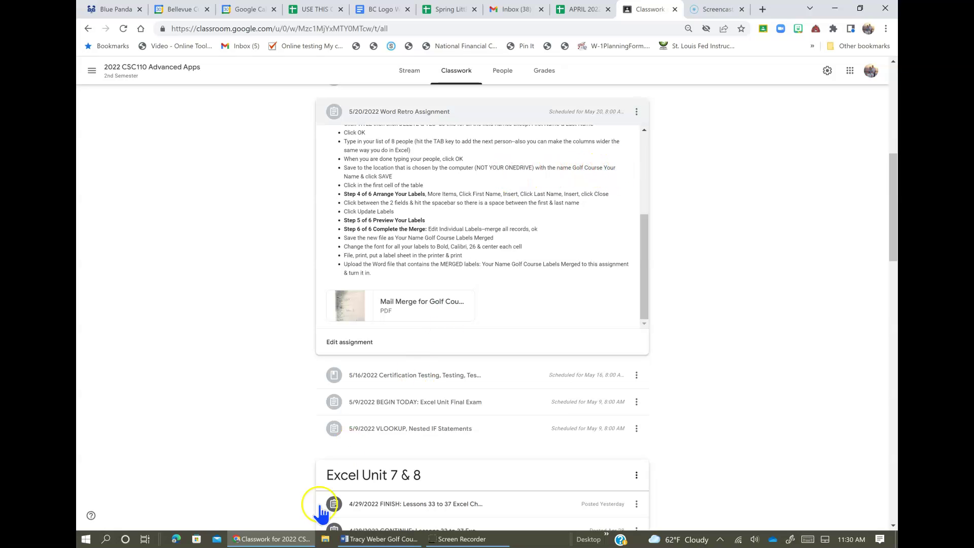
left_click(358, 542)
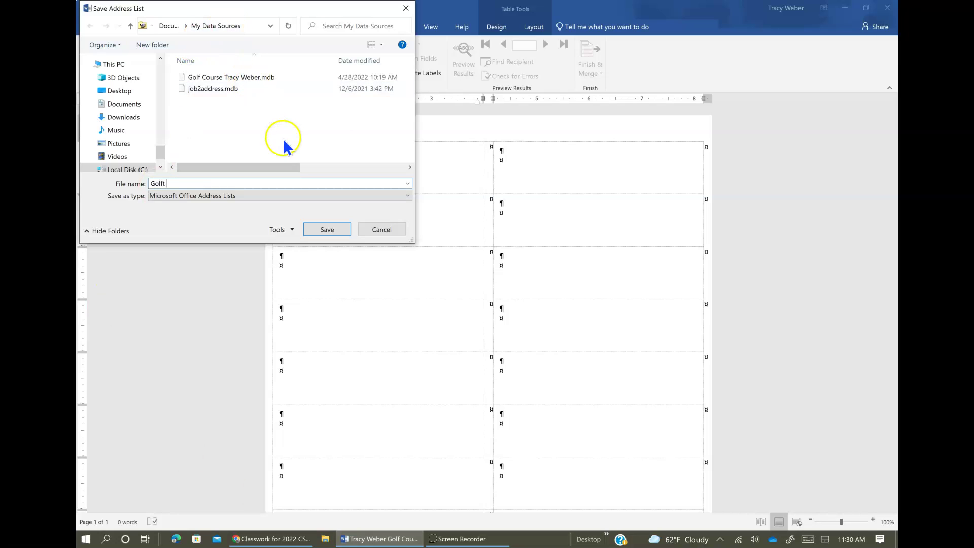
Save the address list under the golf course file name with the student's name, replacing the existing .mdb file.
key("BackSpace")
key("BackSpace")
key("BackSpace")
type("of")
key("BackSpace")
key("BackSpace")
type("lf C")
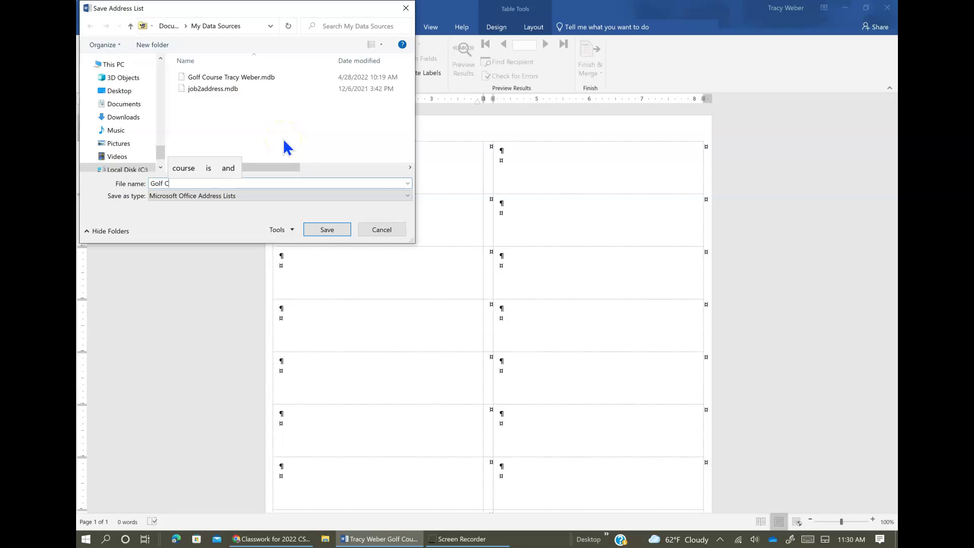
type("ourse Trayc")
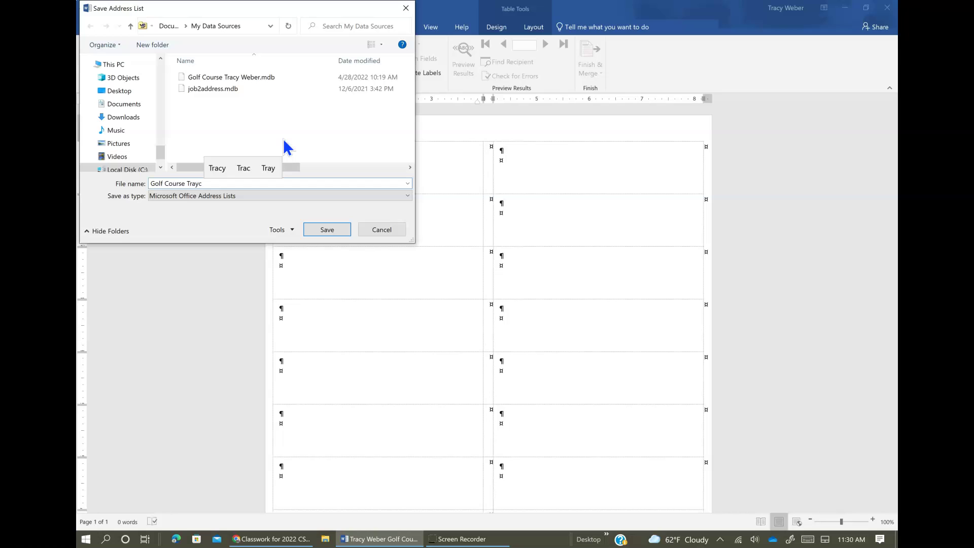
key("BackSpace")
key("BackSpace")
type("cy Weber")
key("Return")
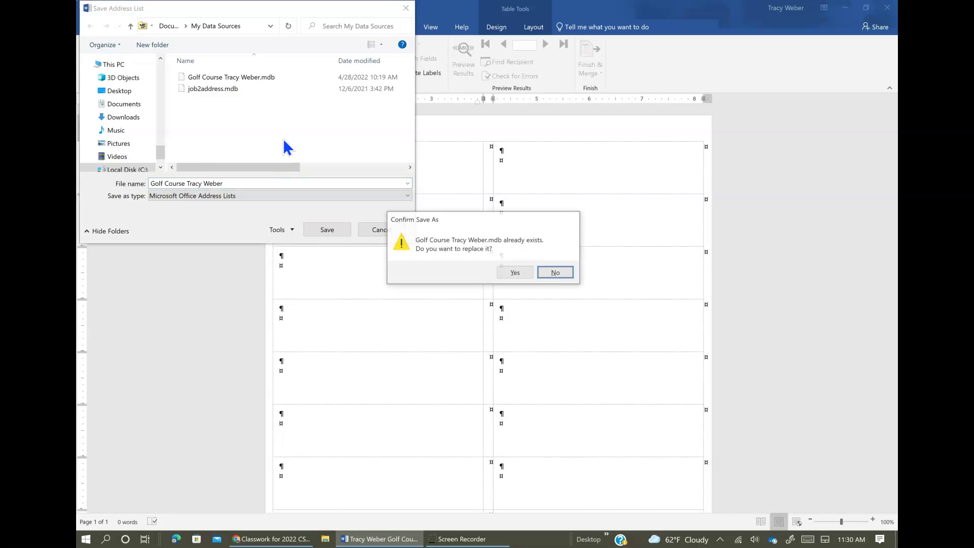
left_click(514, 273)
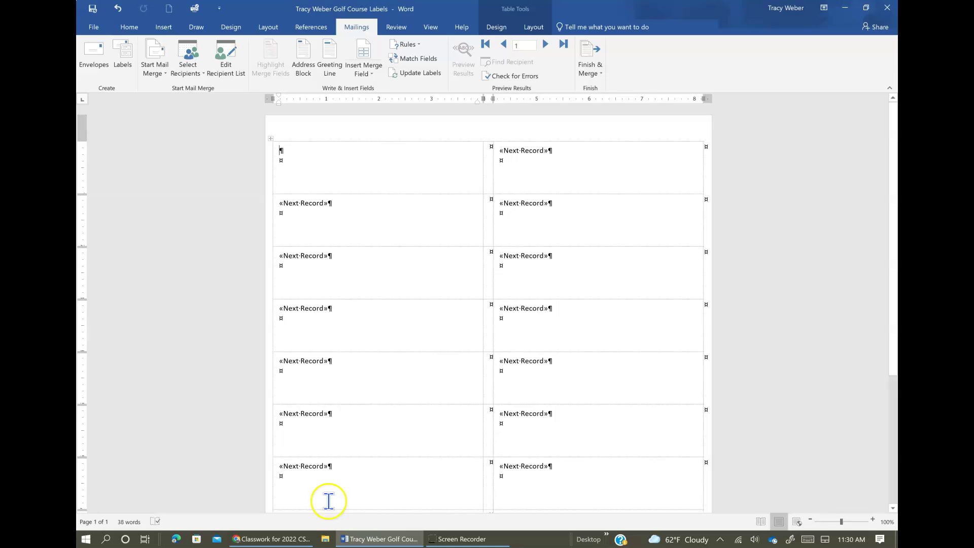
Minimise Word to read Step 4, Arrange Your Labels, in Google Classroom.
left_click(363, 541)
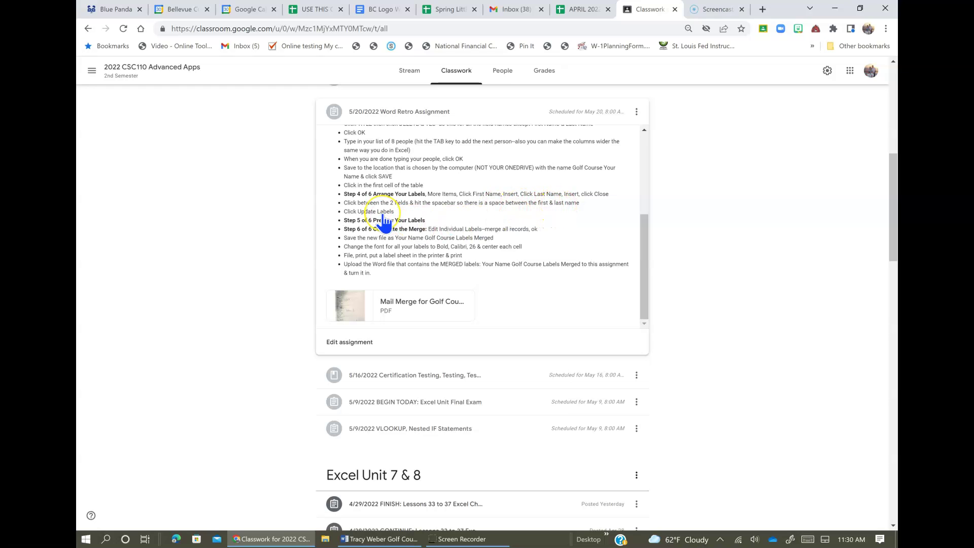
Insert First_Name and Last_Name fields into the first label and update all labels.
left_click(375, 539)
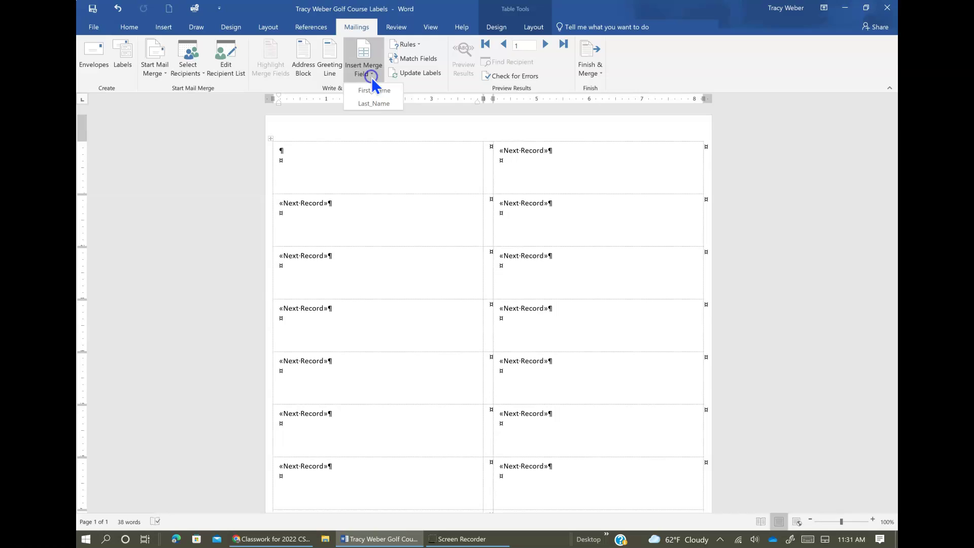
left_click(372, 91)
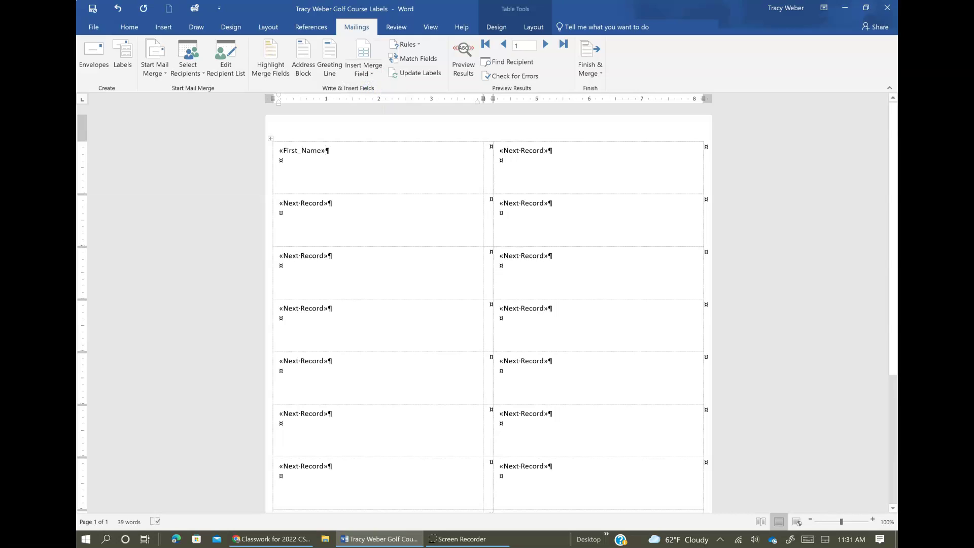
left_click(369, 74)
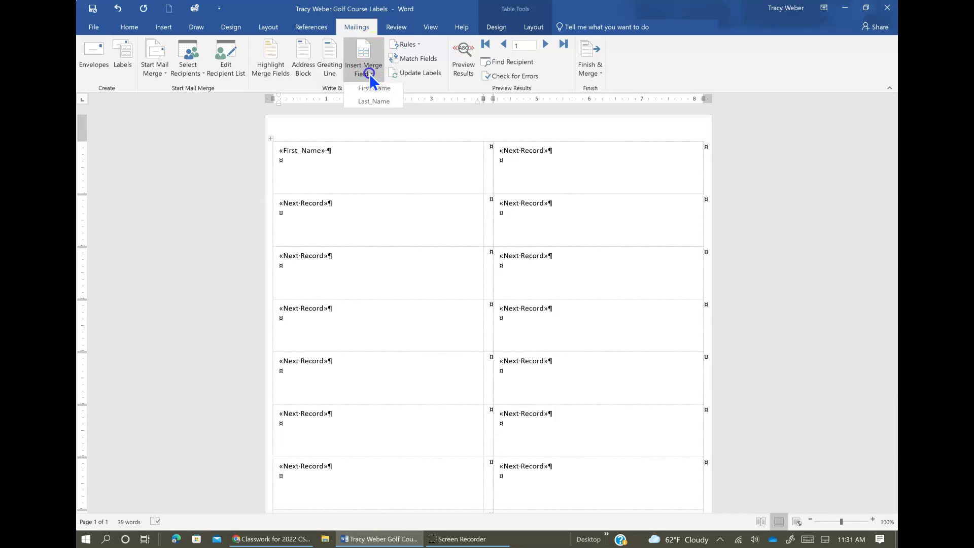
left_click(366, 103)
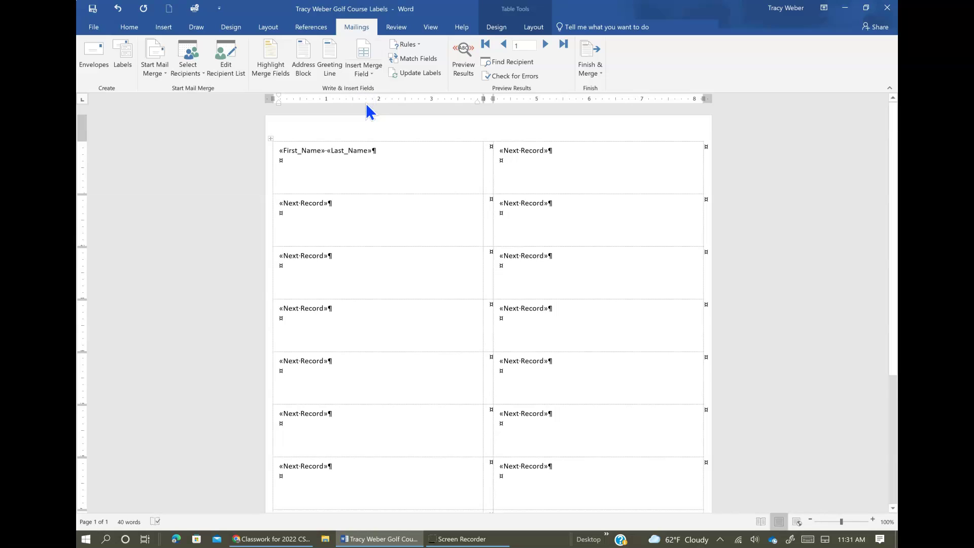
left_click(419, 76)
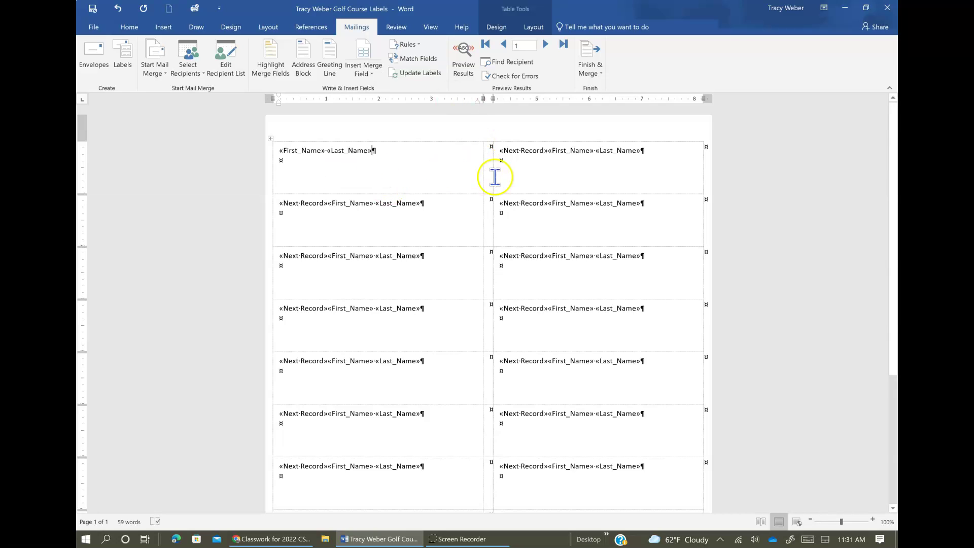
Preview the labels with real recipient names, stepping two records forward and back to the first.
left_click(361, 537)
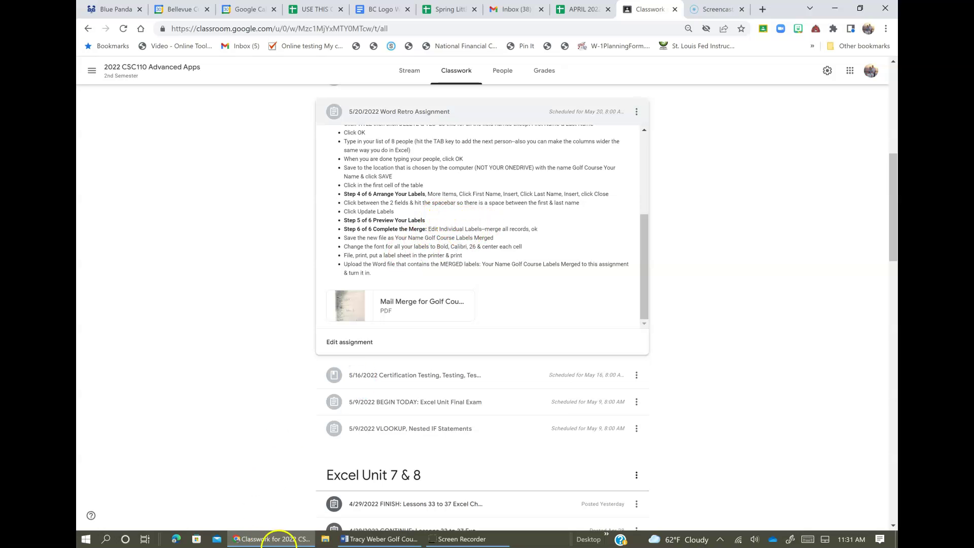
left_click(389, 539)
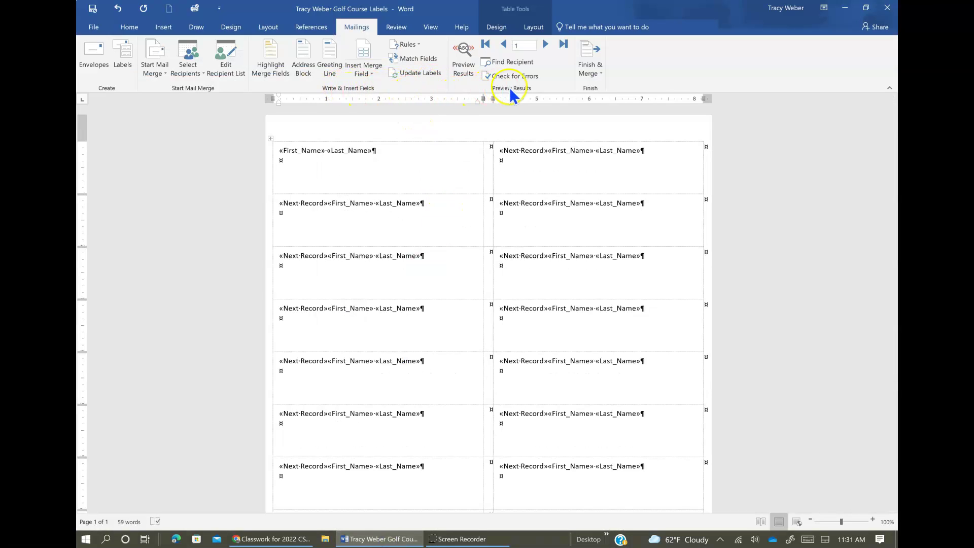
left_click(462, 54)
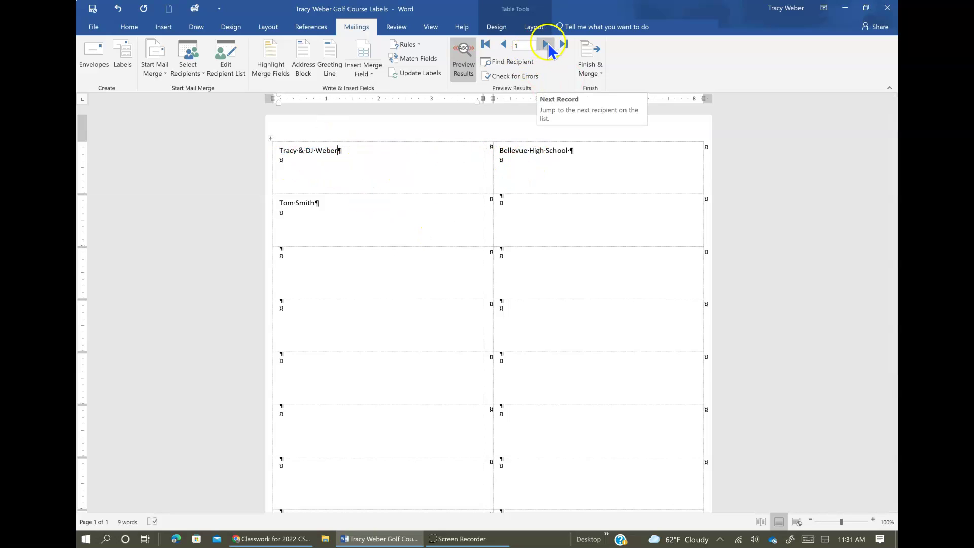
left_click(550, 44)
left_click(550, 46)
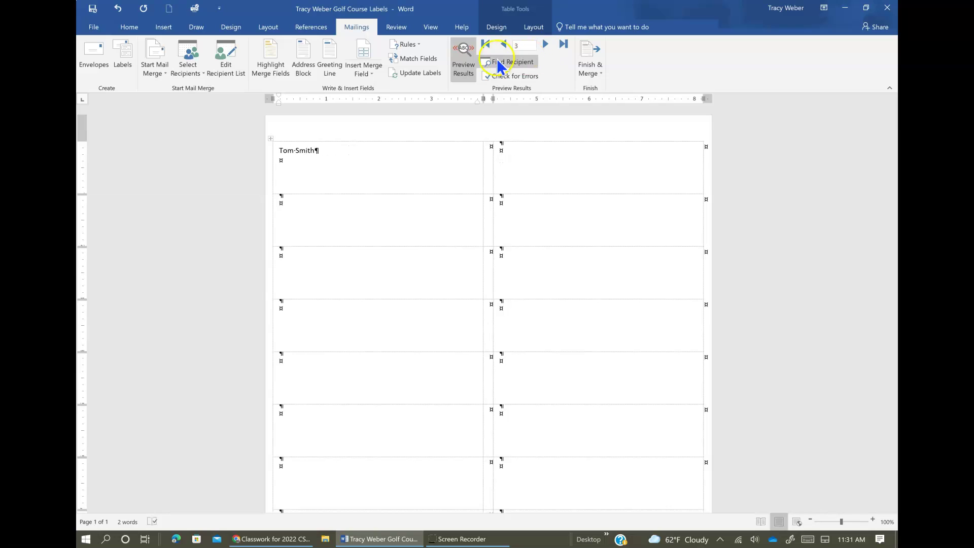
left_click(489, 43)
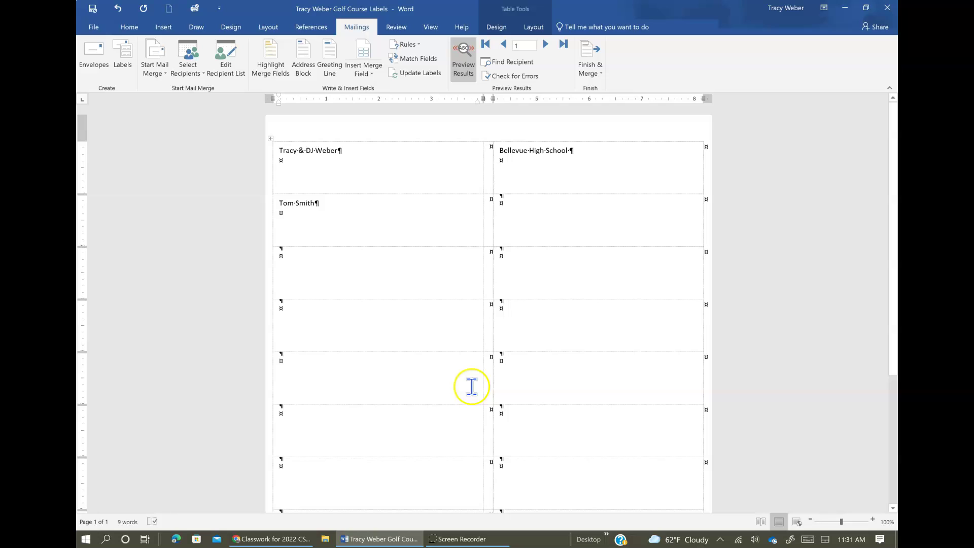
left_click(367, 540)
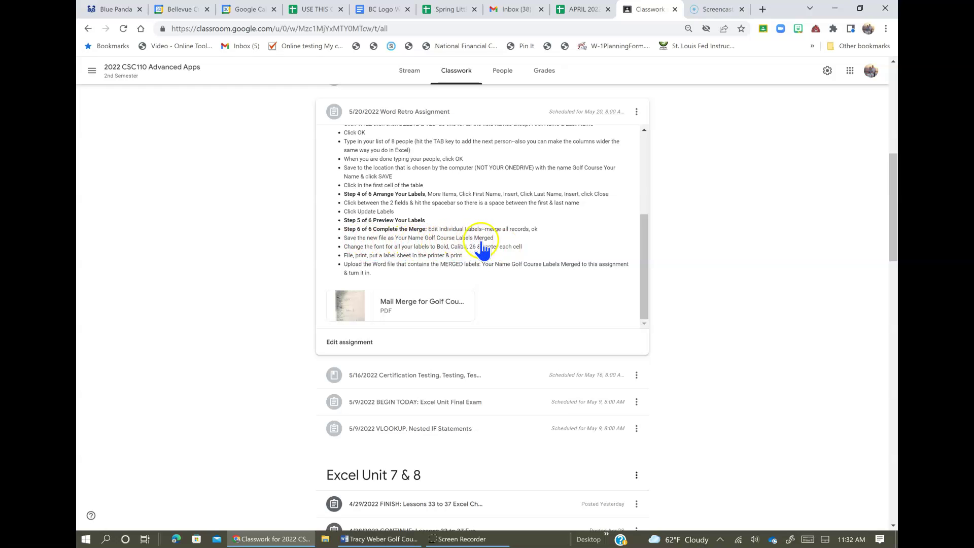
Finish the merge by editing individual documents with all records.
left_click(384, 540)
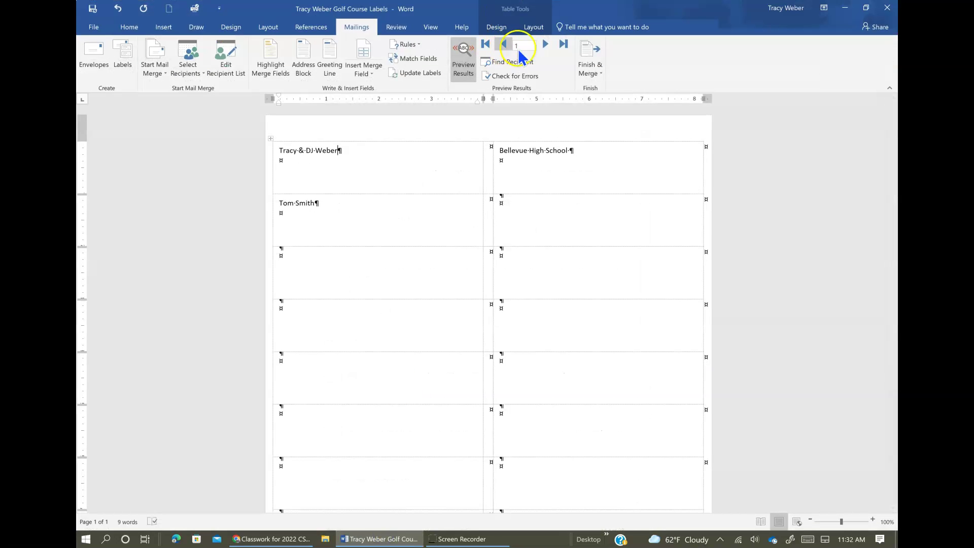
left_click(594, 71)
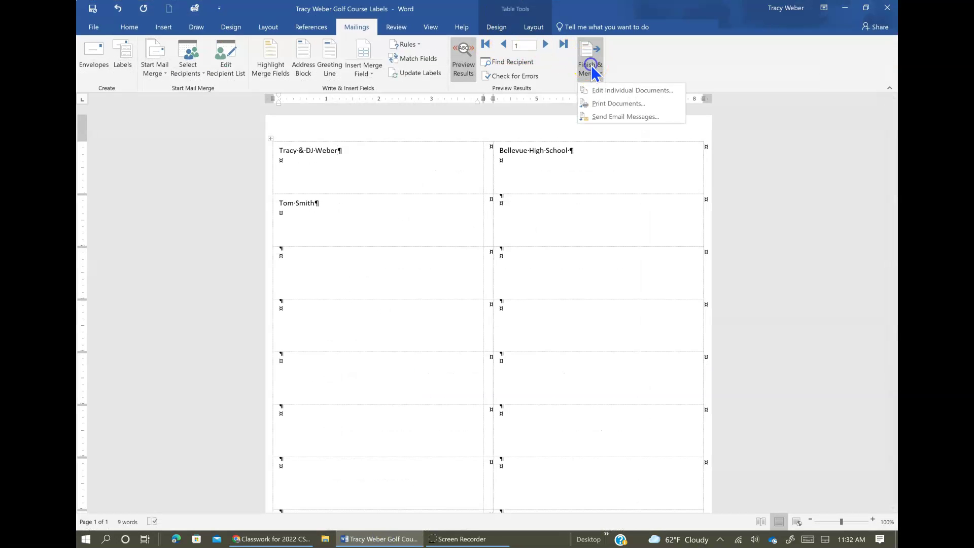
left_click(611, 92)
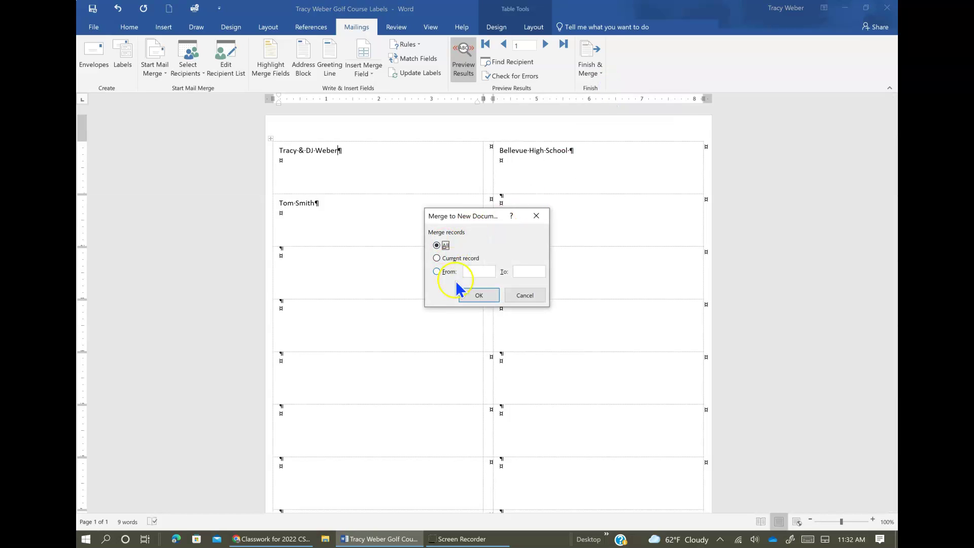
left_click(472, 297)
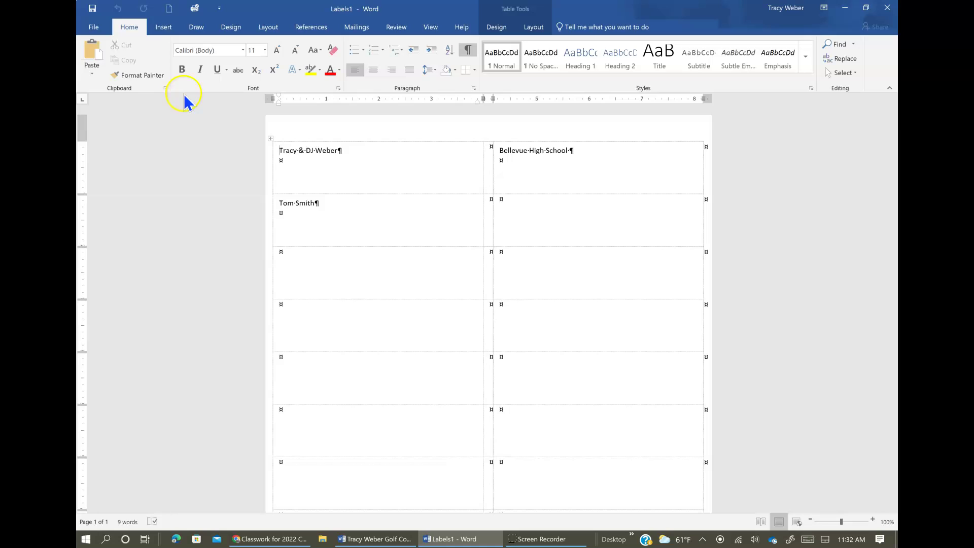
Save the merged labels in Advanced Computer Applications as '<student name> Golf Course Labels Merged', replacing the old file.
left_click(93, 28)
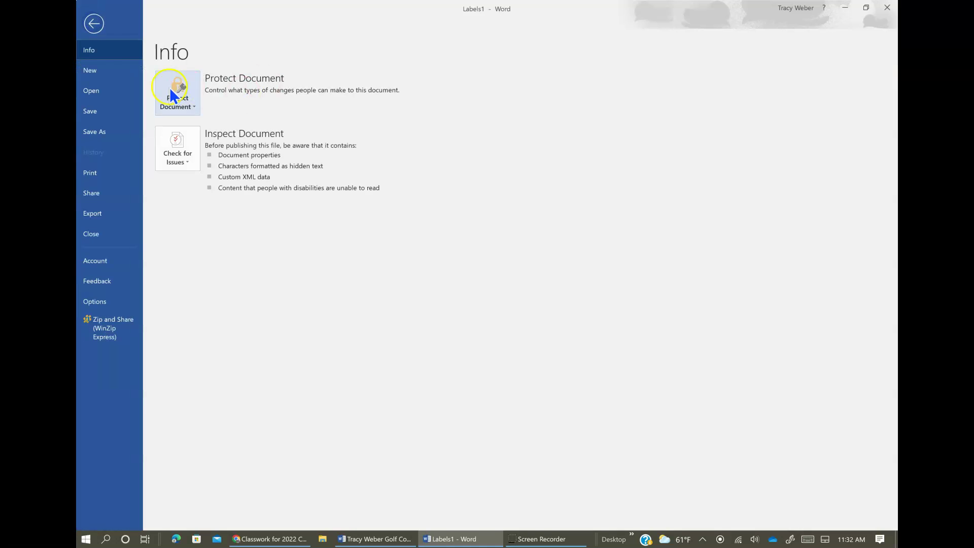
left_click(104, 135)
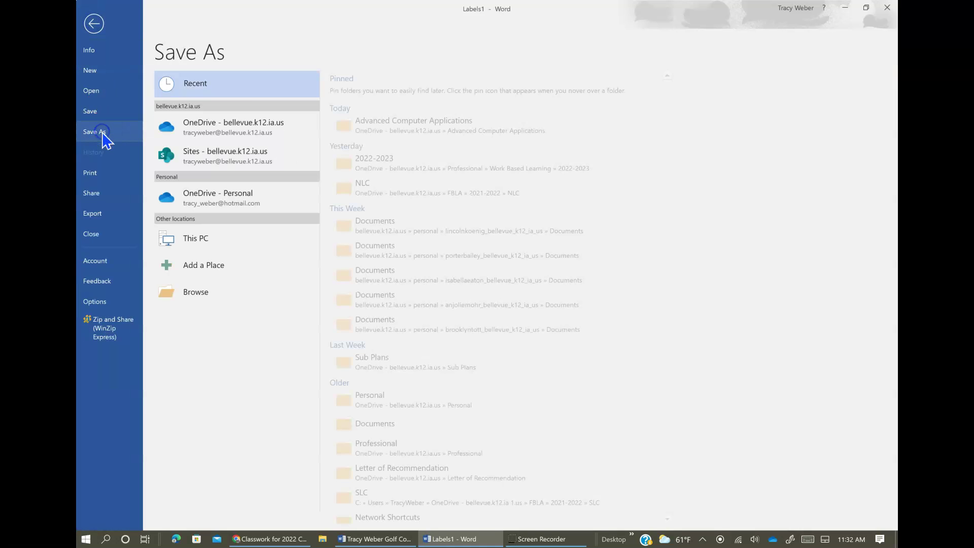
left_click(381, 123)
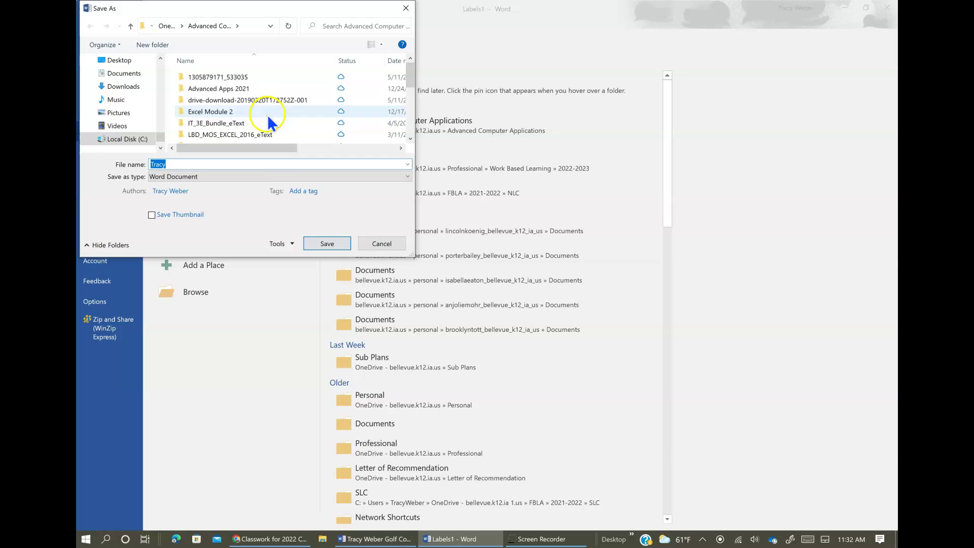
type("Tracy W")
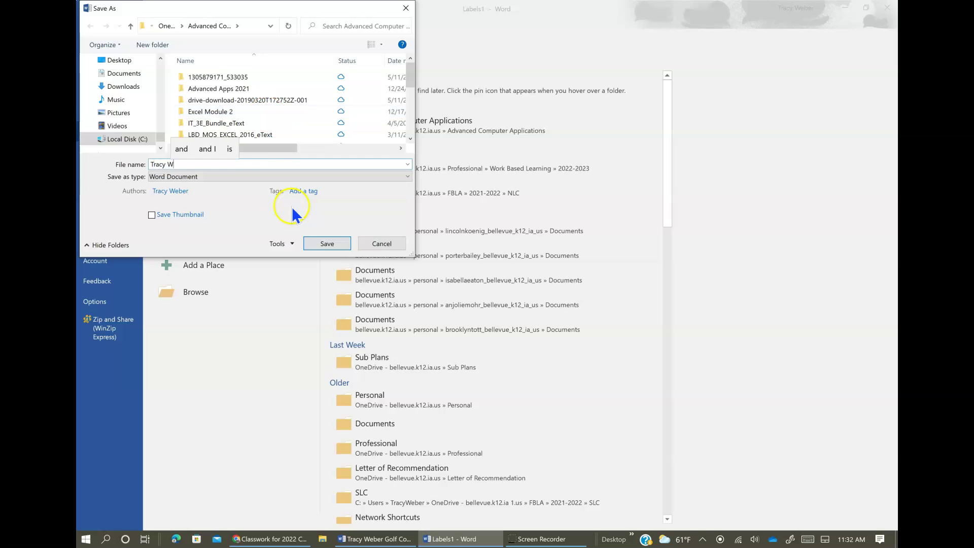
type("eber Golf Course")
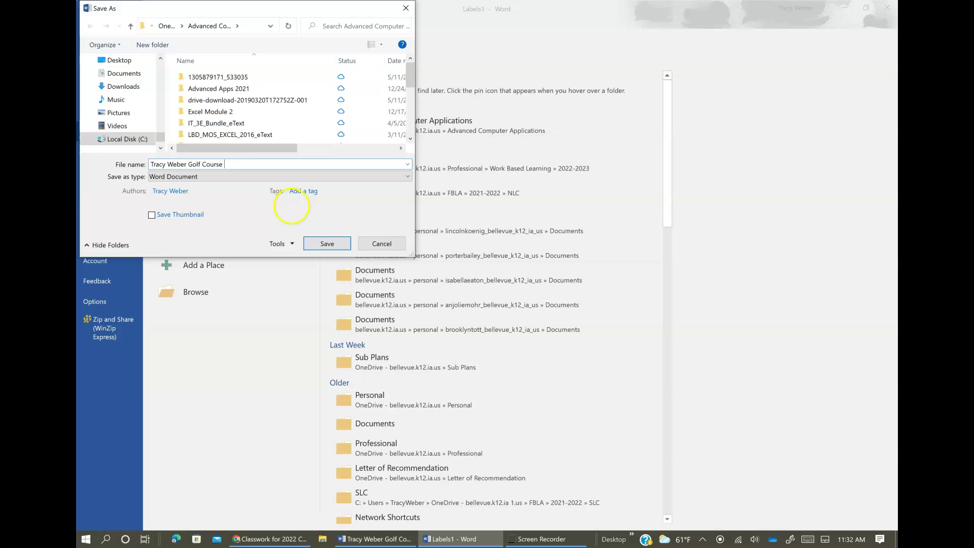
key("ctrl+a")
key("BackSpace")
type("Merged")
left_click(327, 245)
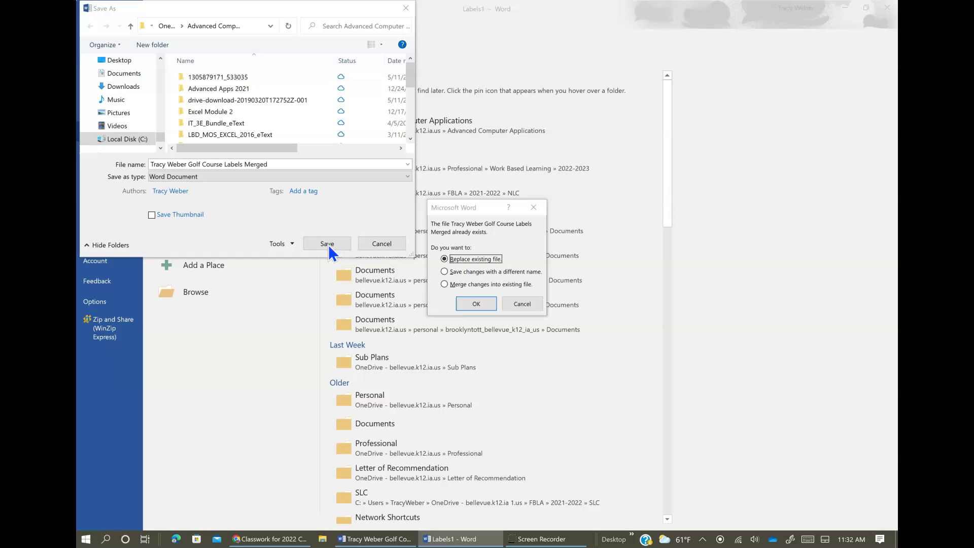
left_click(474, 303)
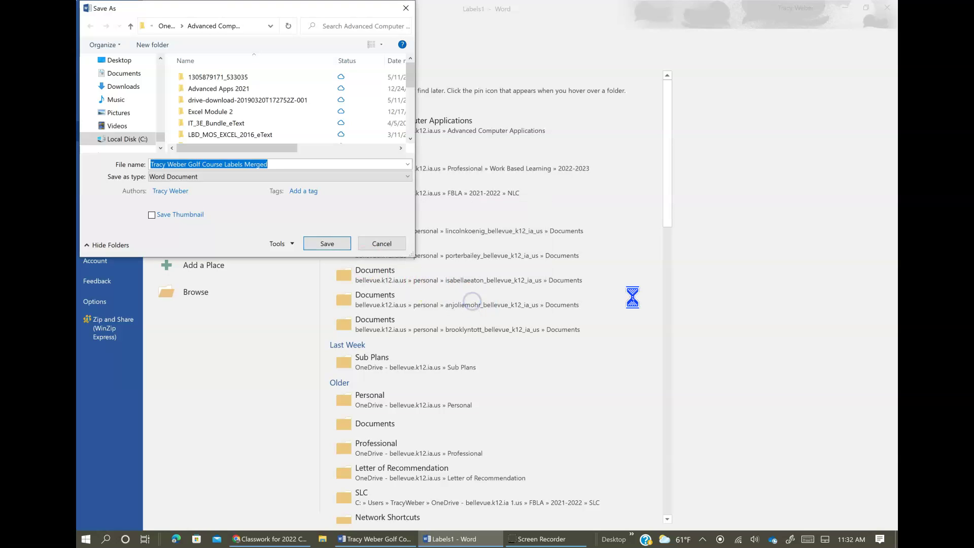
mouse_move(366, 541)
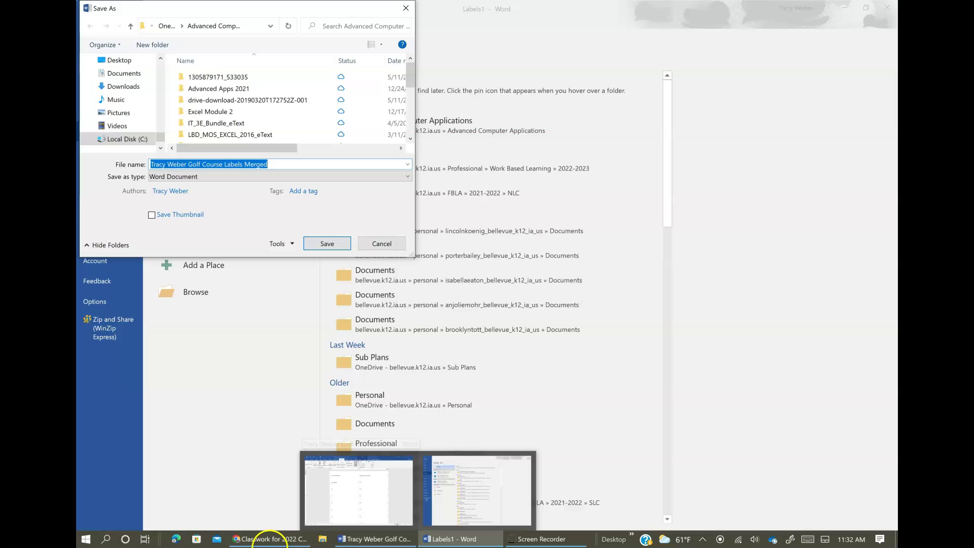
Select all text in the merged labels document and apply the Calibri font.
left_click(260, 540)
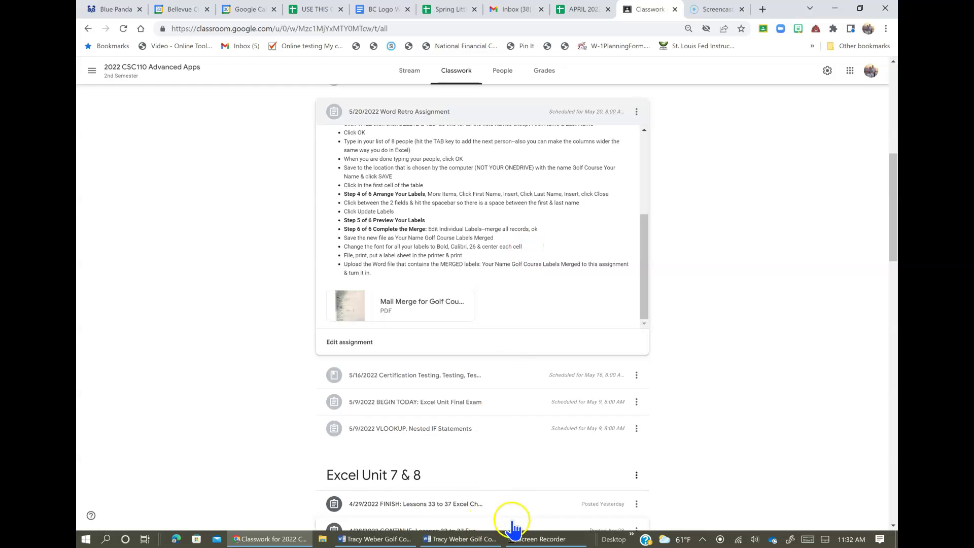
left_click(459, 539)
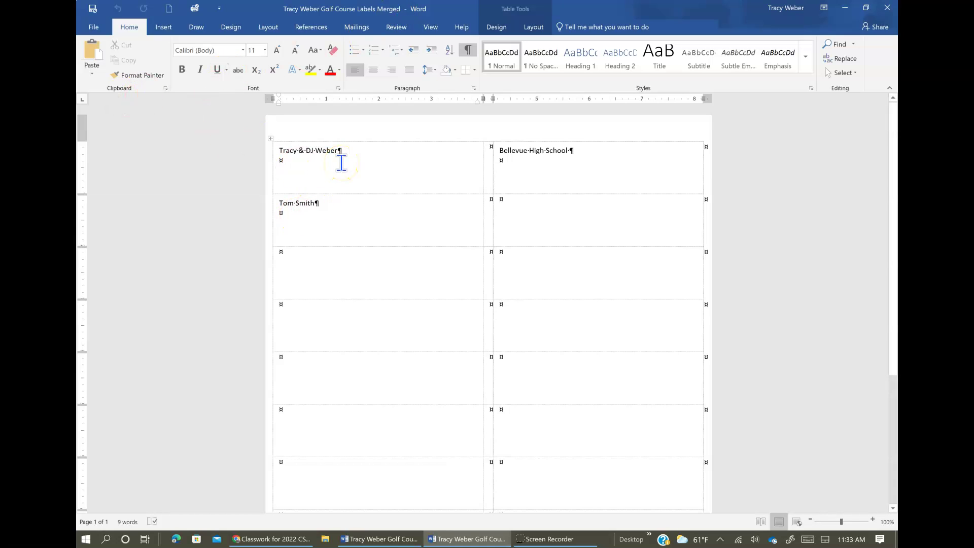
key("ctrl+a")
left_click(243, 50)
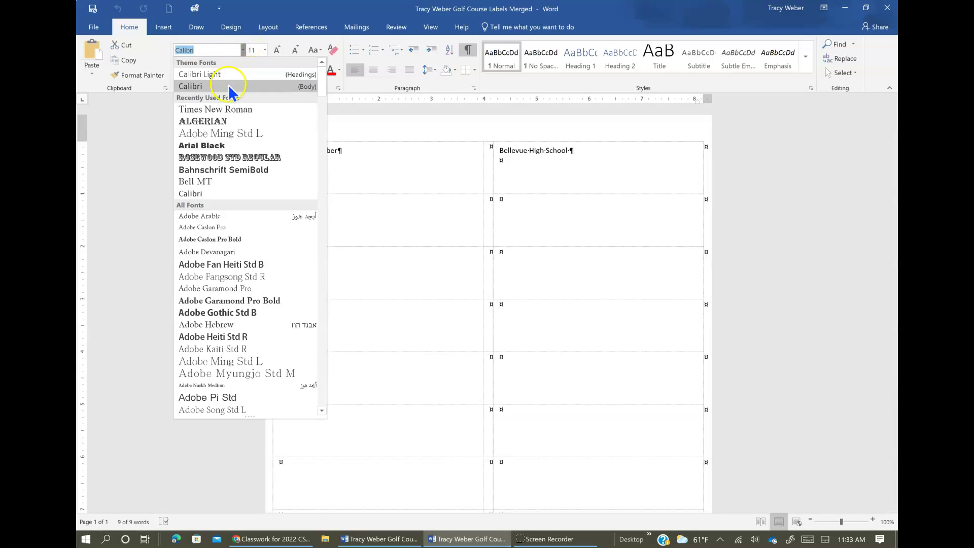
left_click(229, 85)
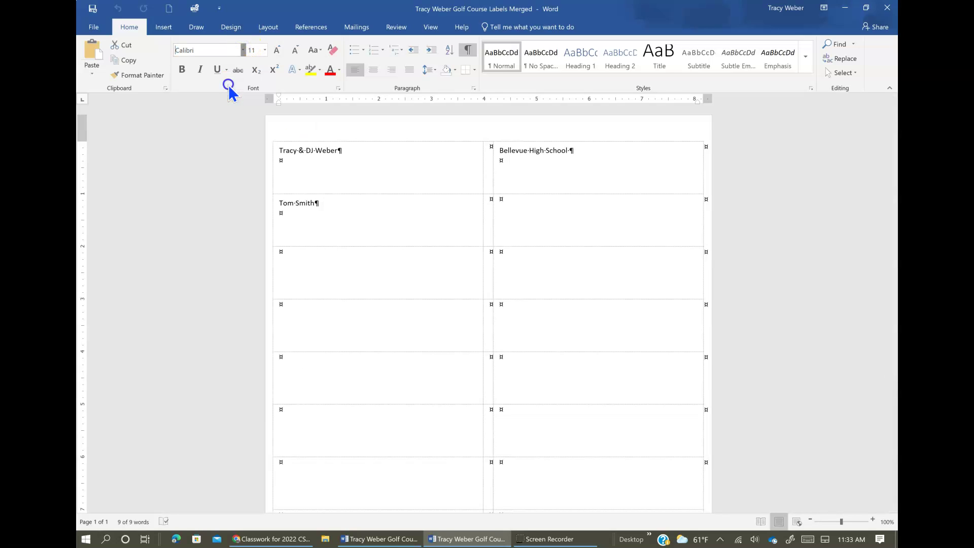
left_click(243, 50)
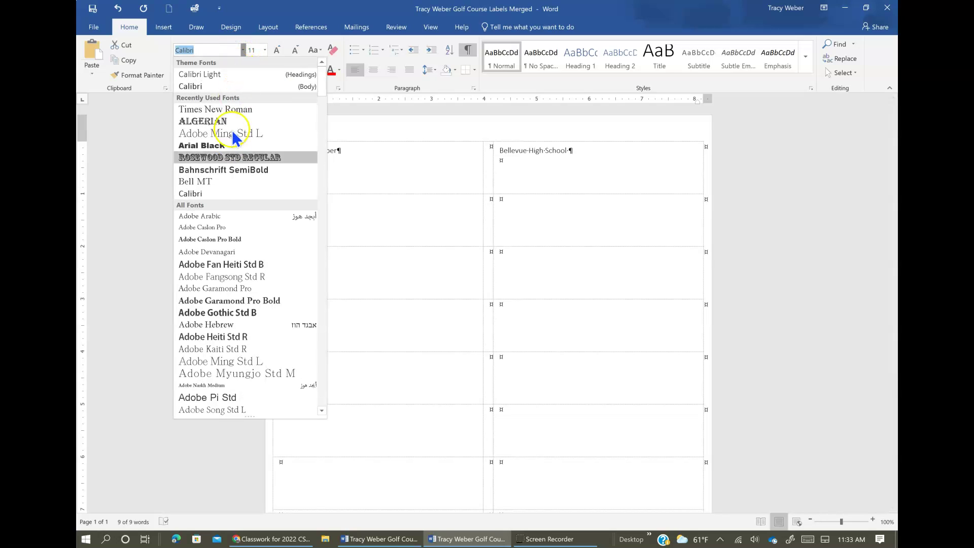
left_click(221, 195)
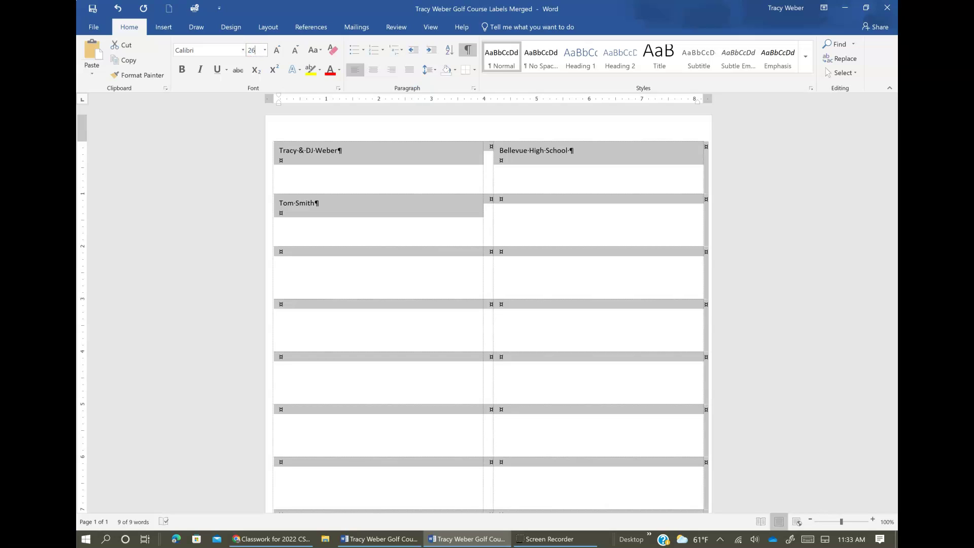
Make all label text bold and centred, then hide the formatting marks.
left_click(182, 69)
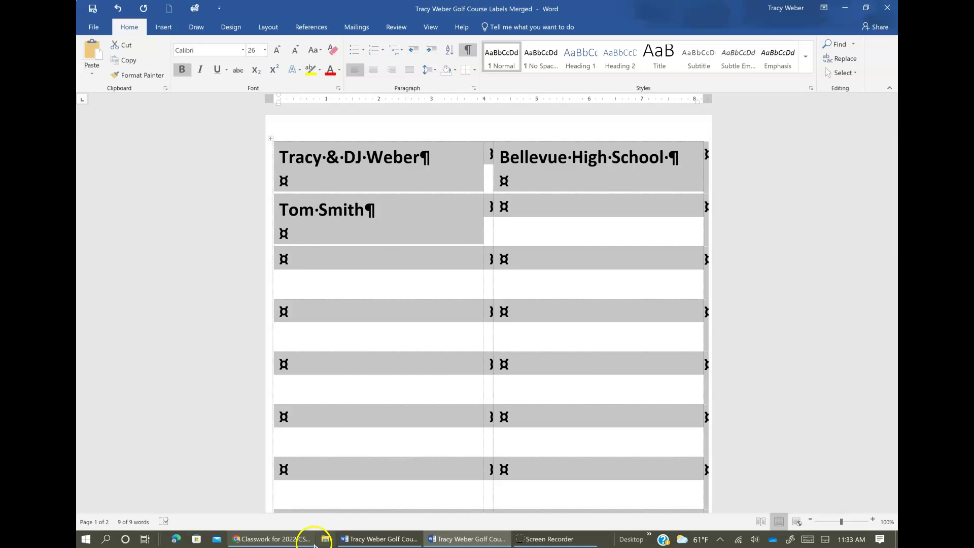
left_click(285, 538)
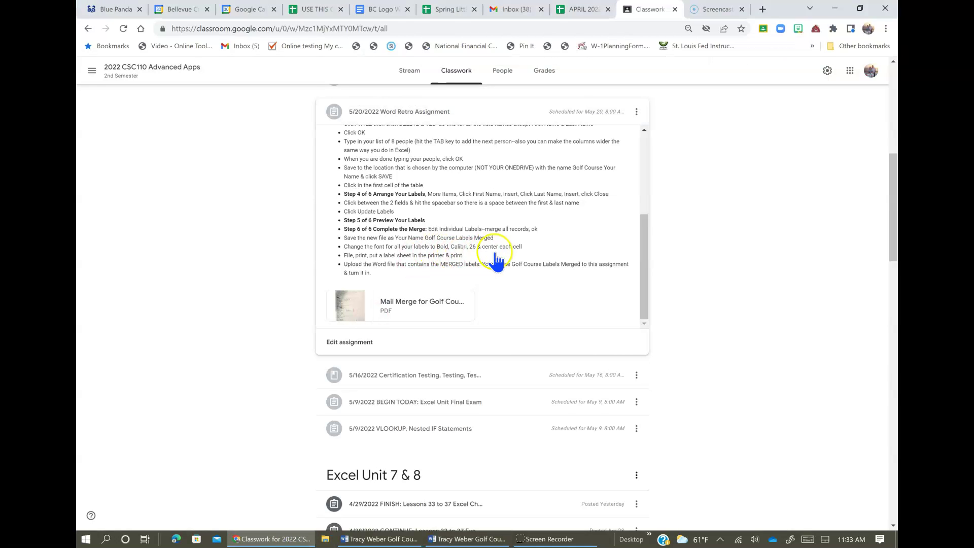
left_click(454, 541)
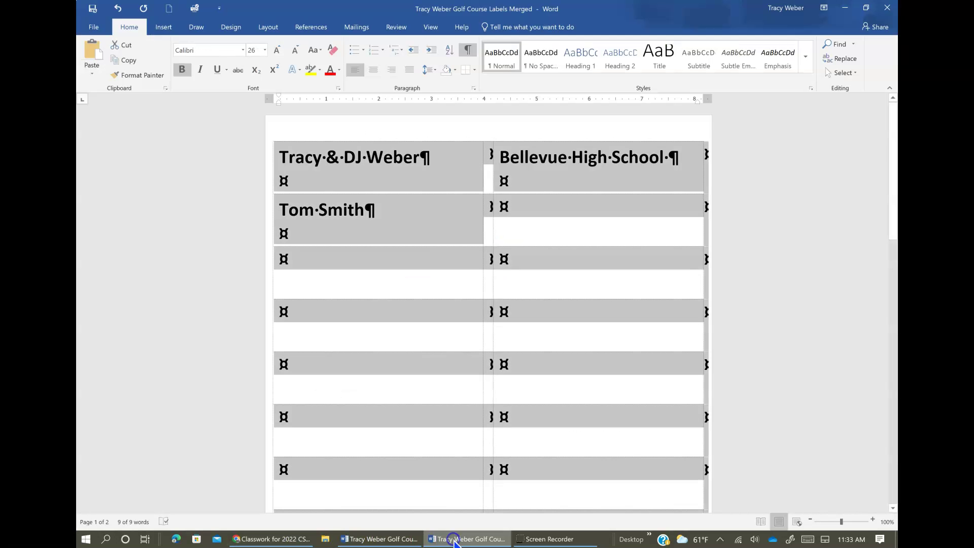
left_click(376, 72)
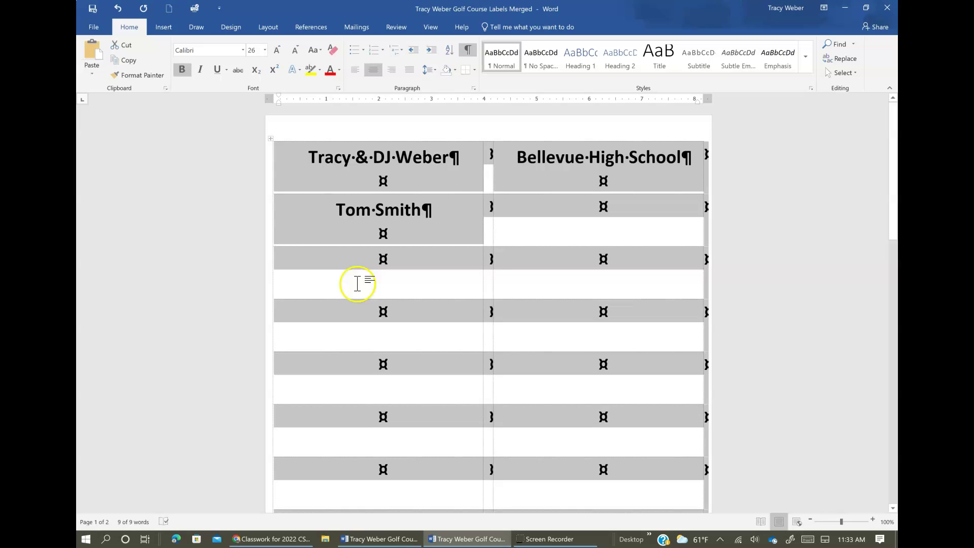
left_click(467, 49)
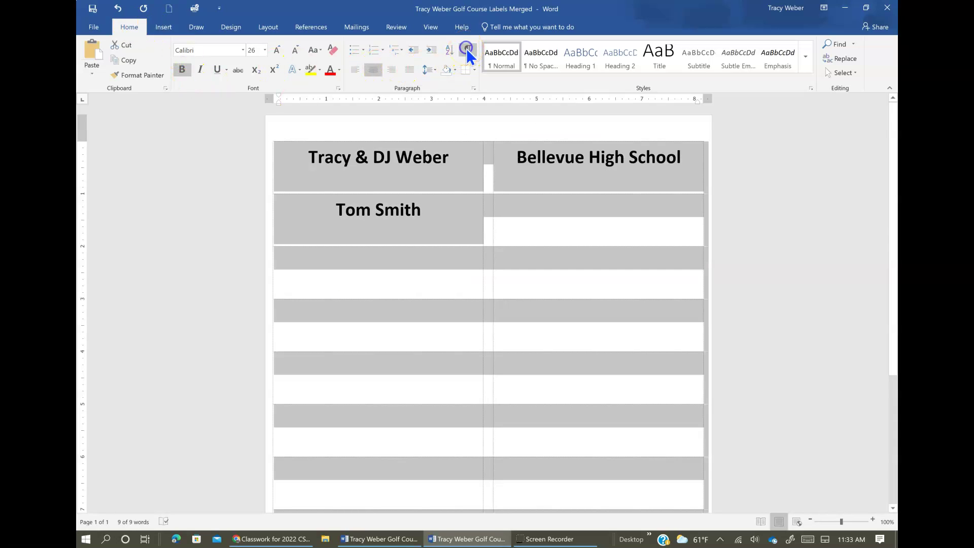
left_click(566, 233)
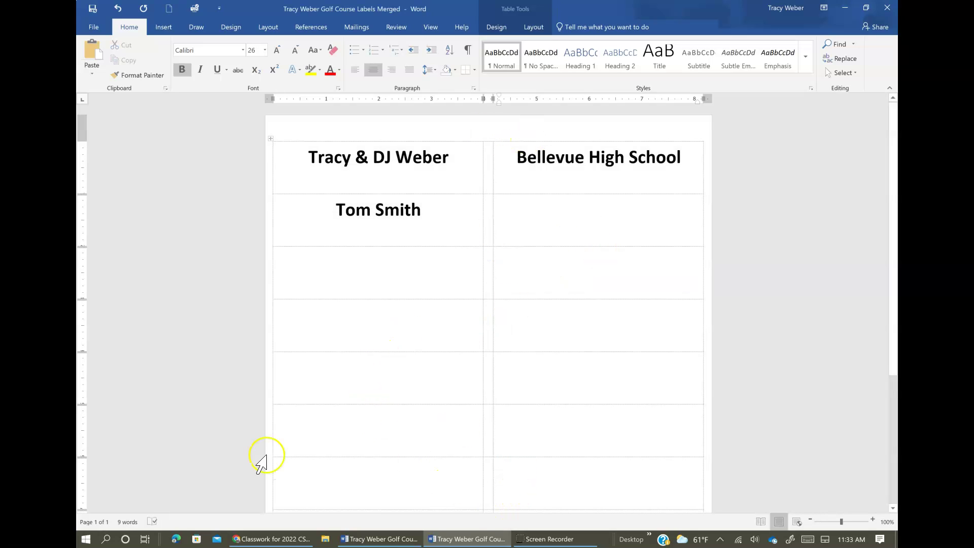
Review the Classroom print-and-upload steps, then return to the merged labels document.
left_click(294, 537)
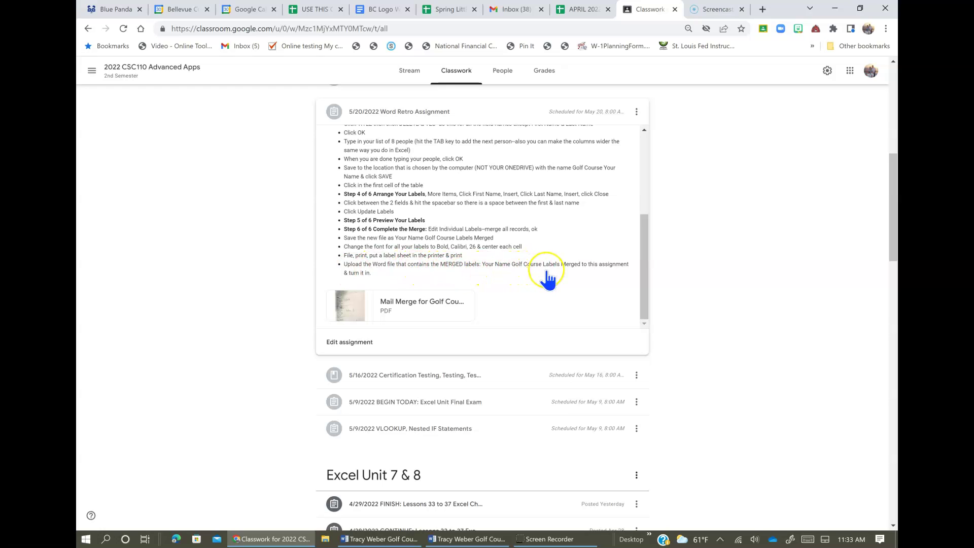
left_click(470, 541)
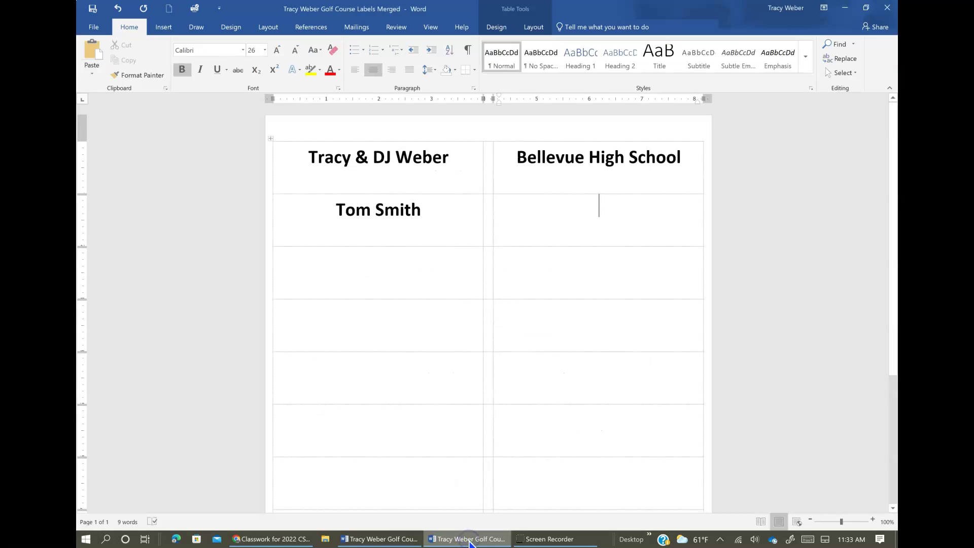
Set the printer to HP Color LaserJet M553 PCL 6 with Print One Sided.
left_click(95, 28)
left_click(94, 173)
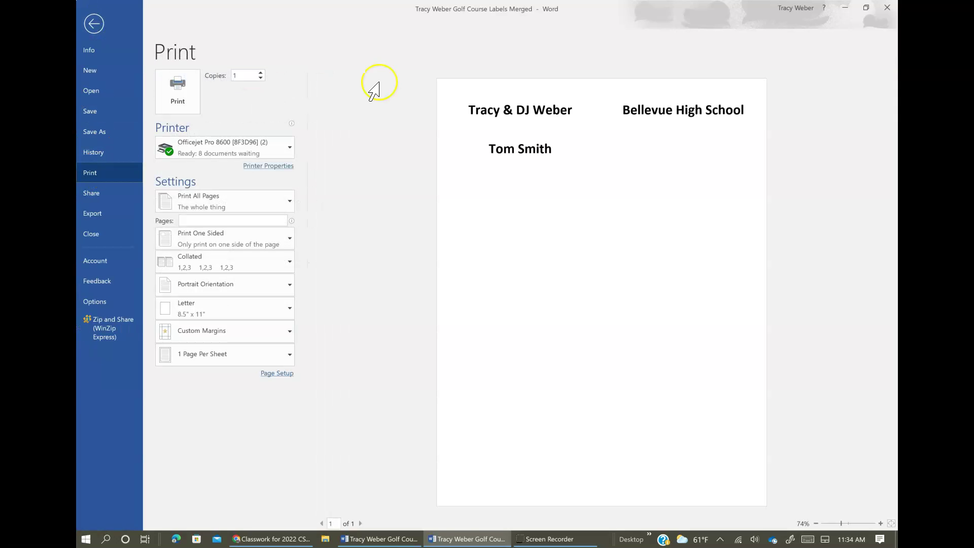
left_click(246, 149)
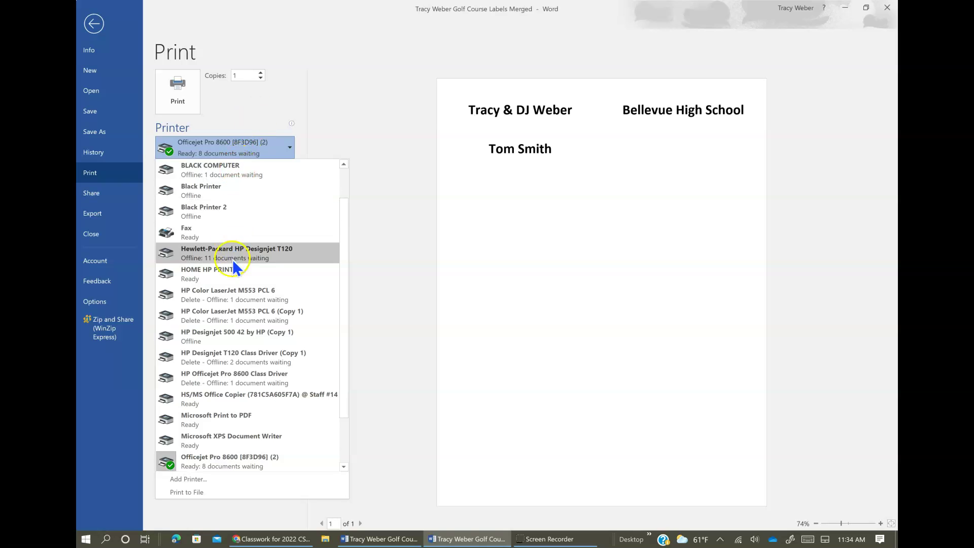
left_click(243, 294)
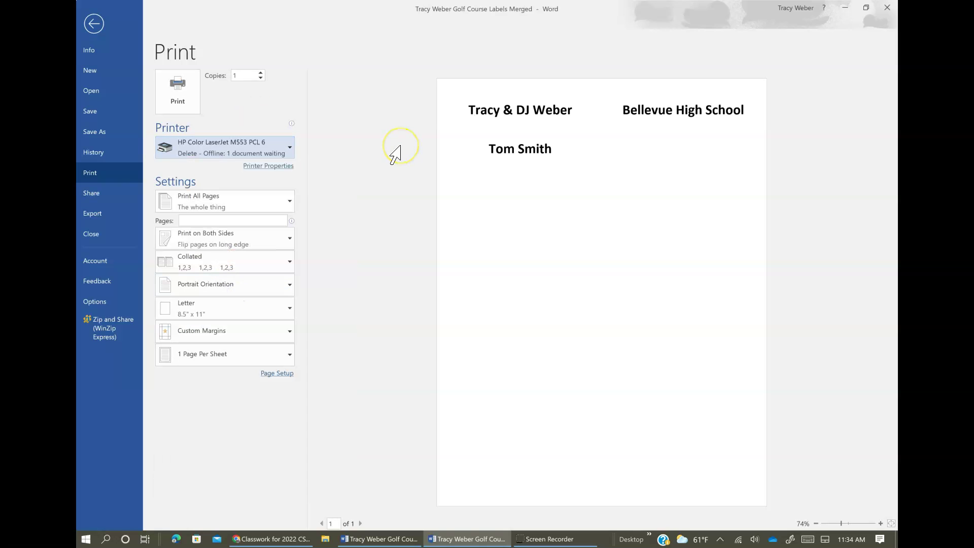
left_click(249, 244)
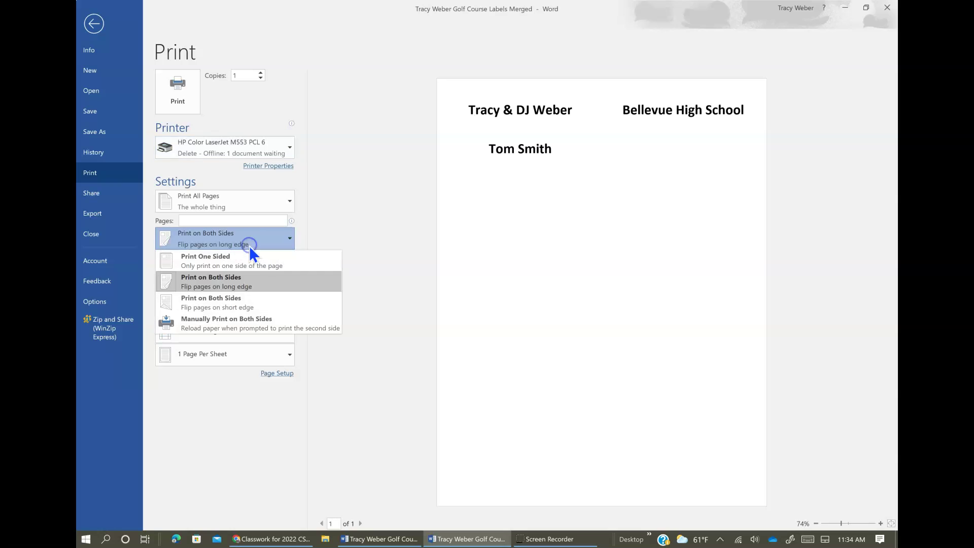
left_click(239, 264)
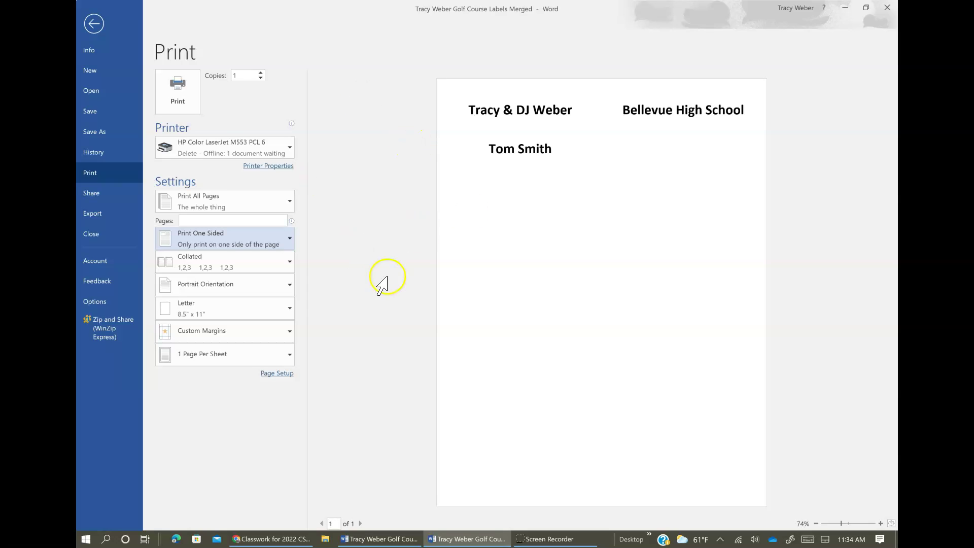
Leave the print view and return to the merged labels document.
left_click(479, 541)
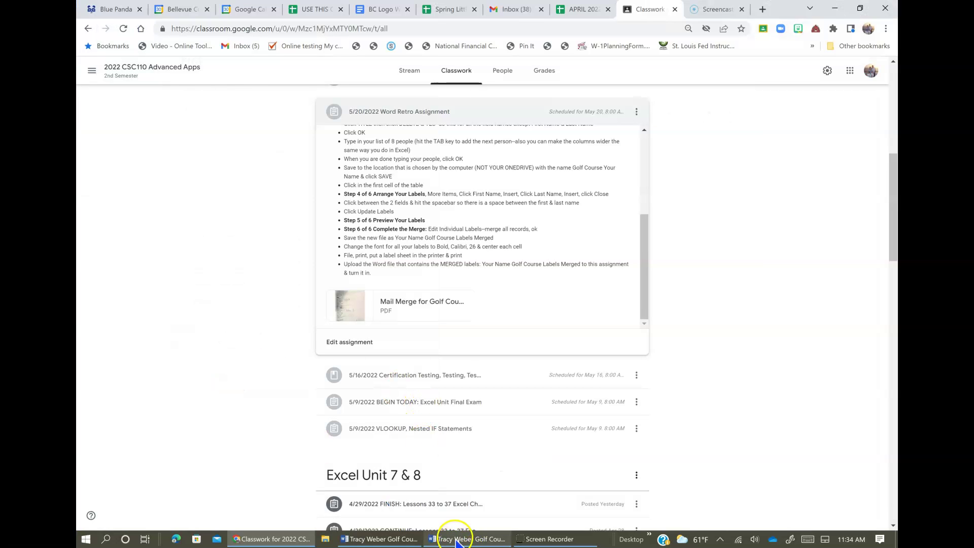
left_click(456, 541)
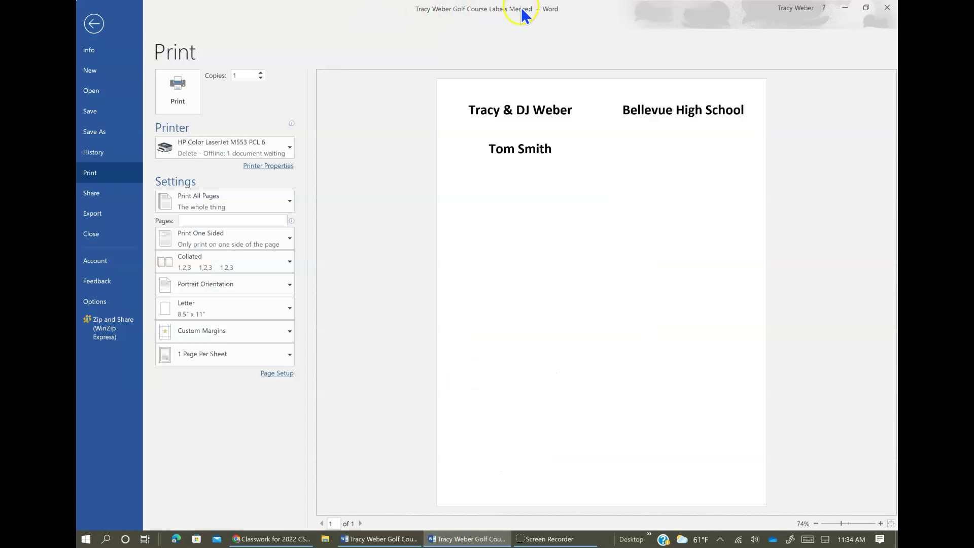
left_click(94, 24)
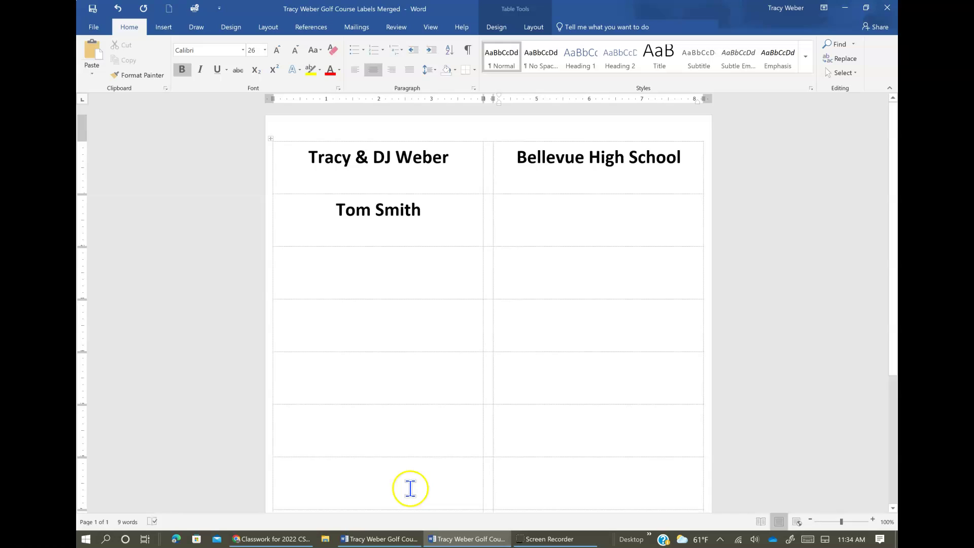
Turn off Preview Results in the main labels document to show the merge fields.
left_click(536, 541)
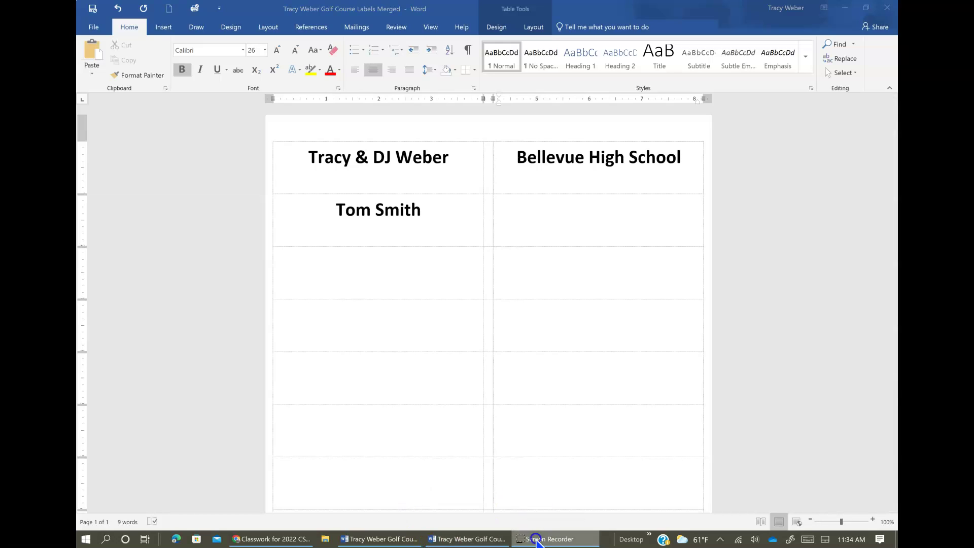
left_click(463, 539)
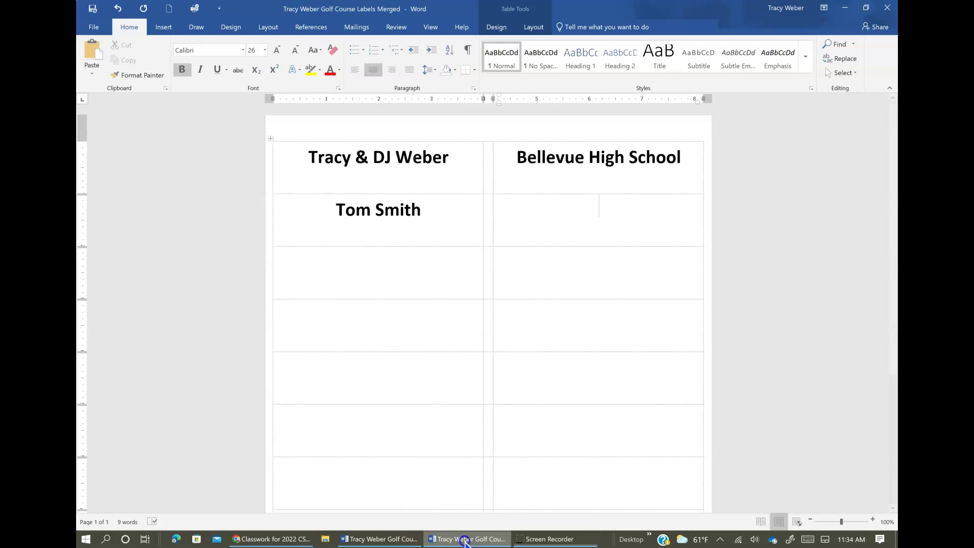
left_click(371, 540)
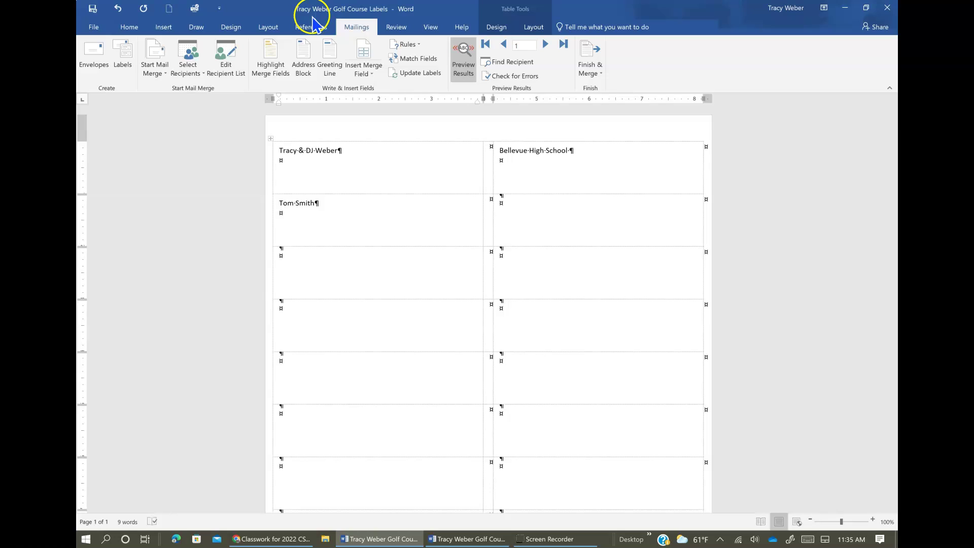
left_click(465, 71)
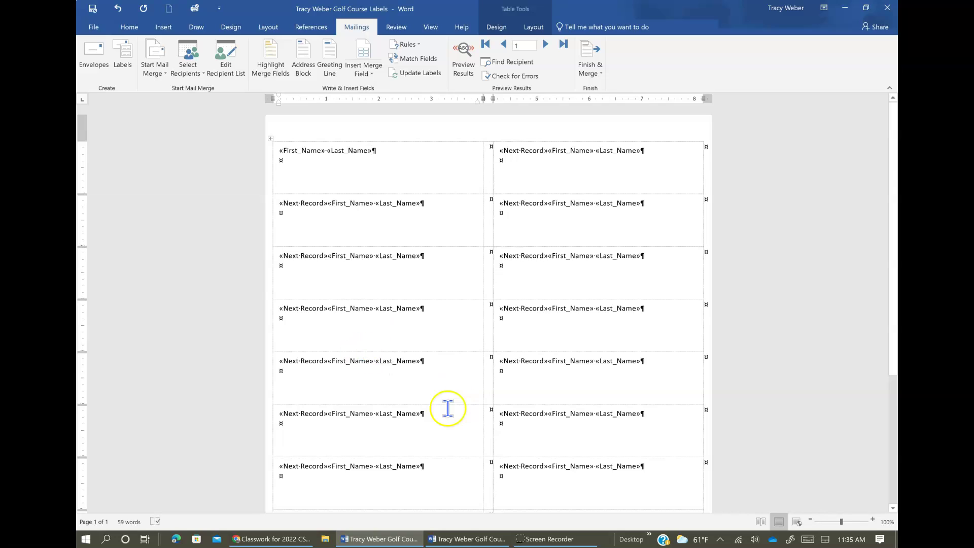
Bring the merged labels document back in front.
left_click(454, 539)
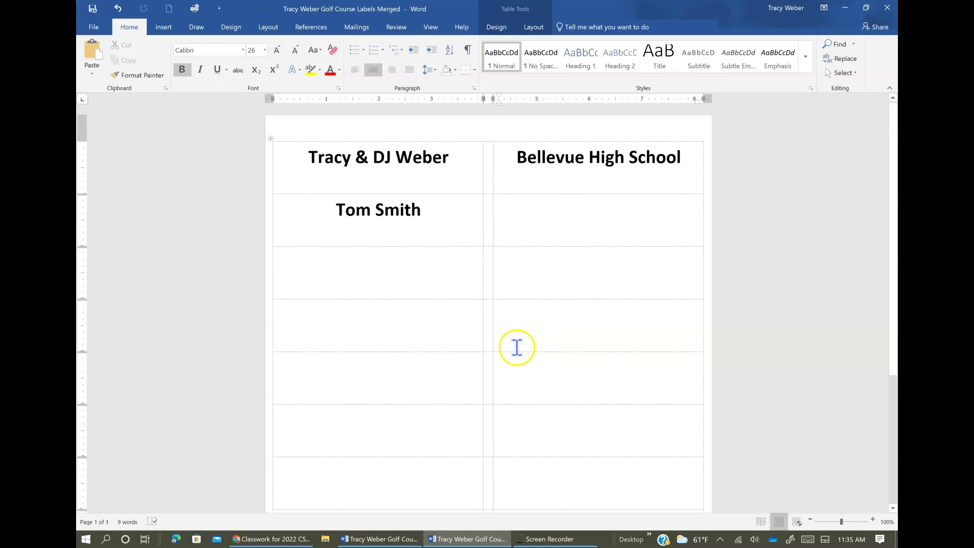
left_click(375, 538)
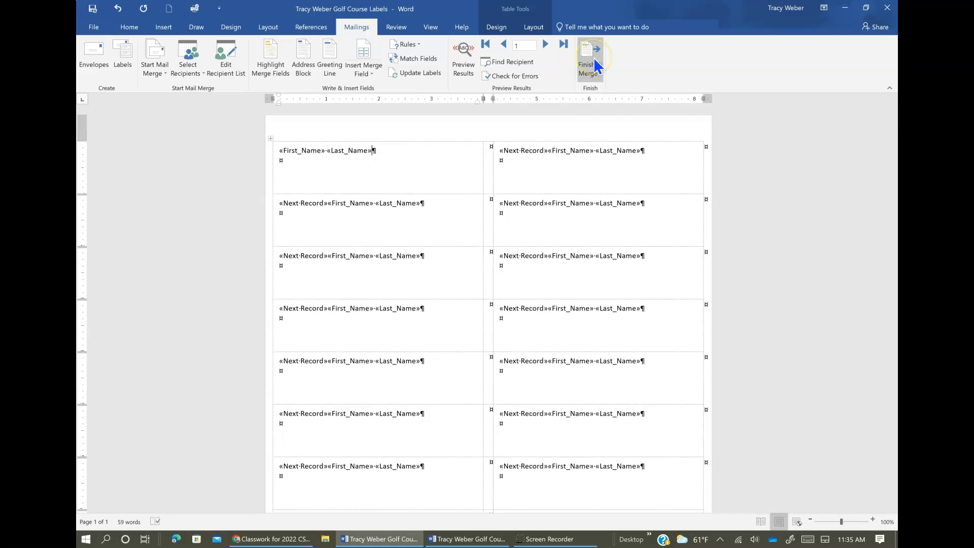
left_click(469, 541)
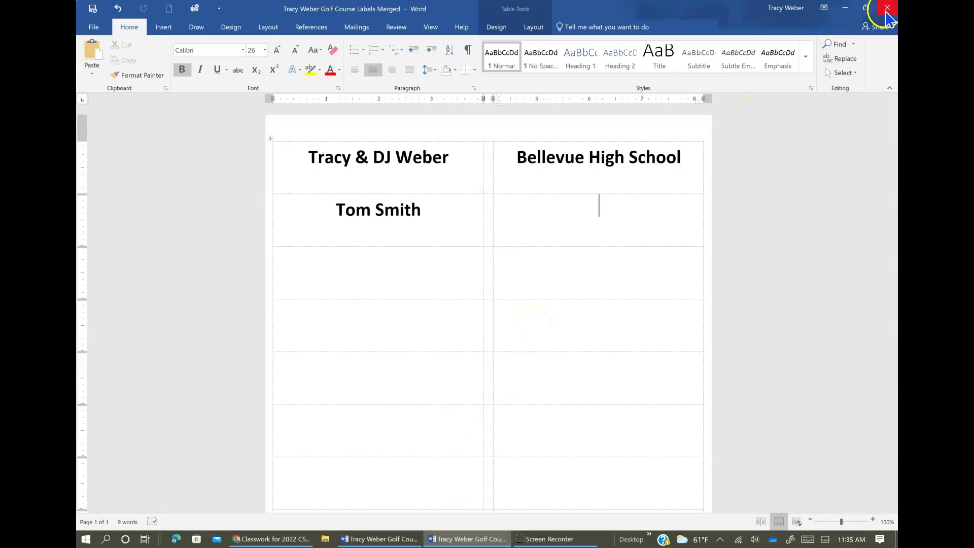
Save and close the merged labels, then move «Last_Name» onto its own line in the first label.
left_click(886, 13)
left_click(443, 289)
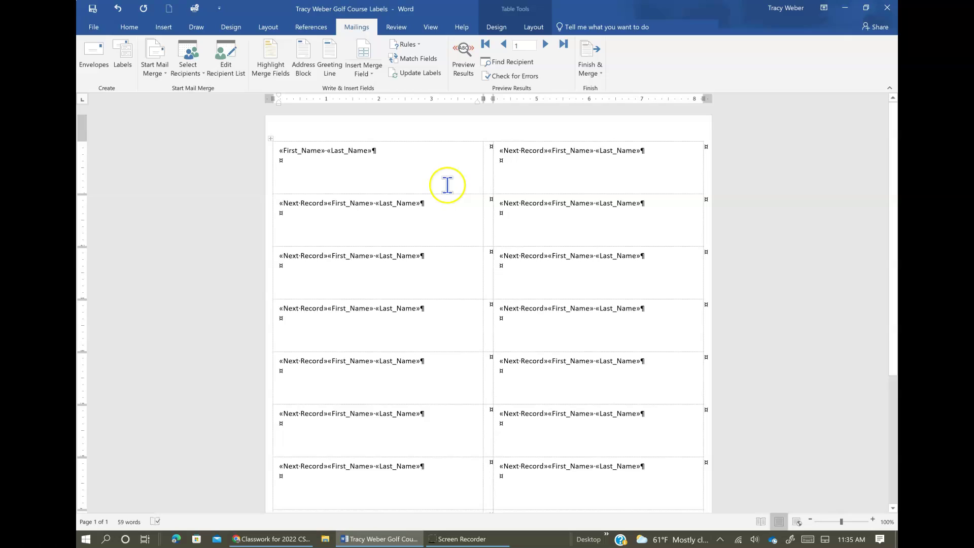
left_click(327, 152)
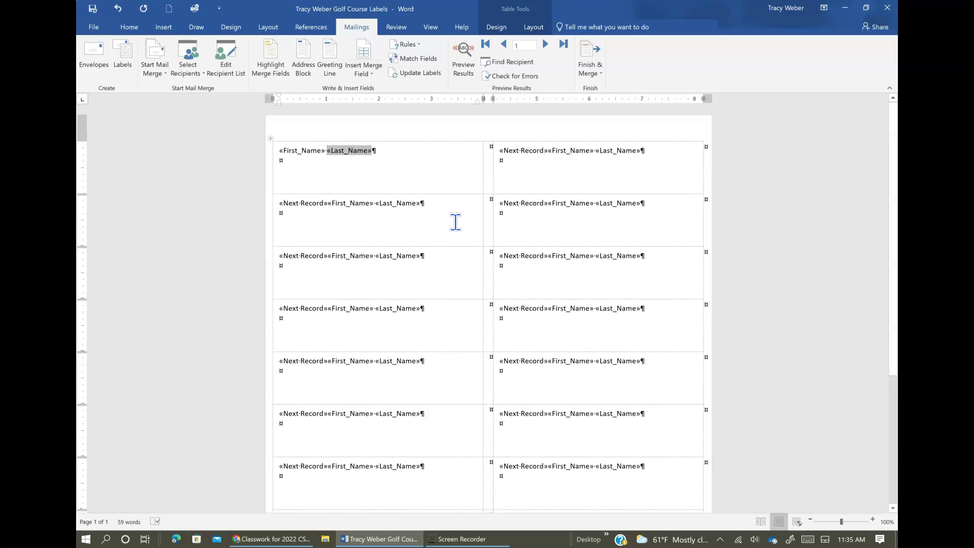
key("Return")
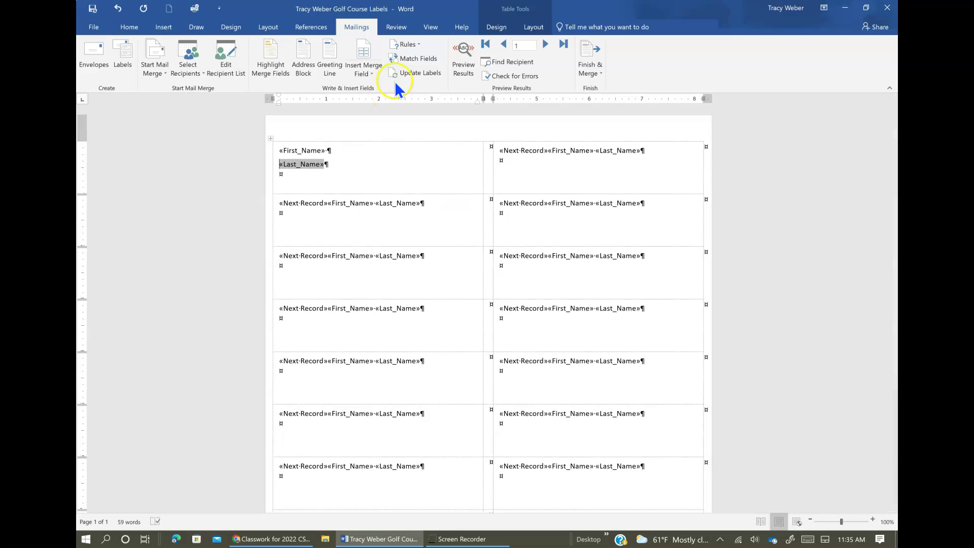
Update all labels, preview recipient names, and merge to a new editable document.
left_click(414, 76)
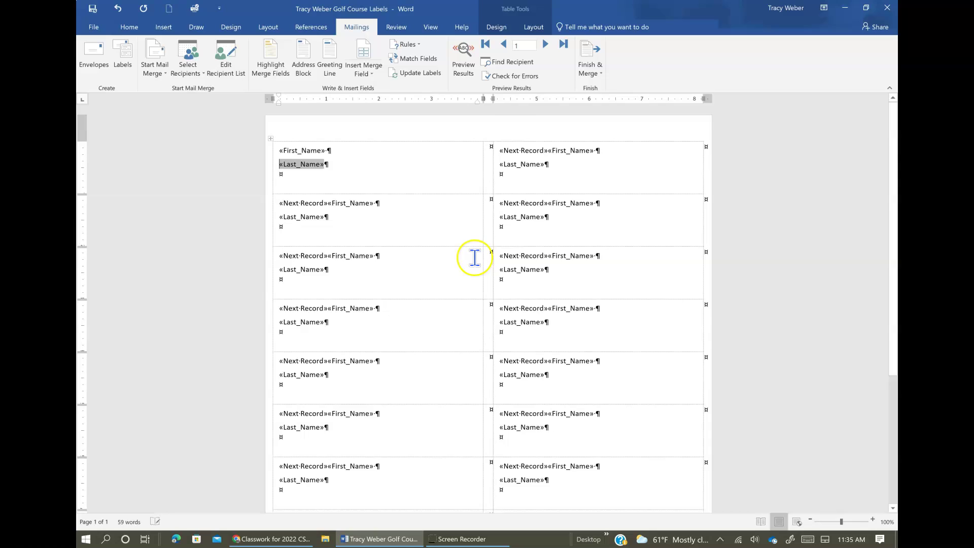
left_click(464, 53)
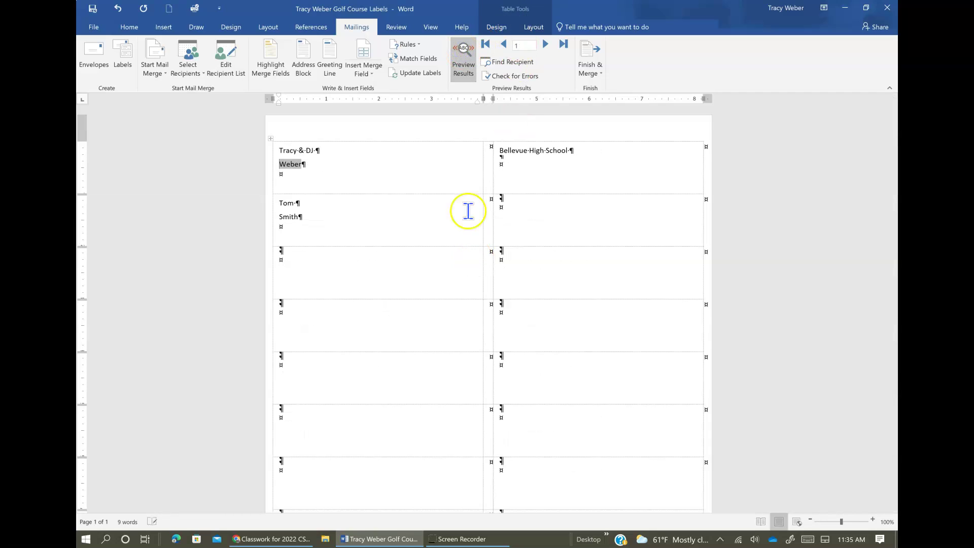
left_click(590, 68)
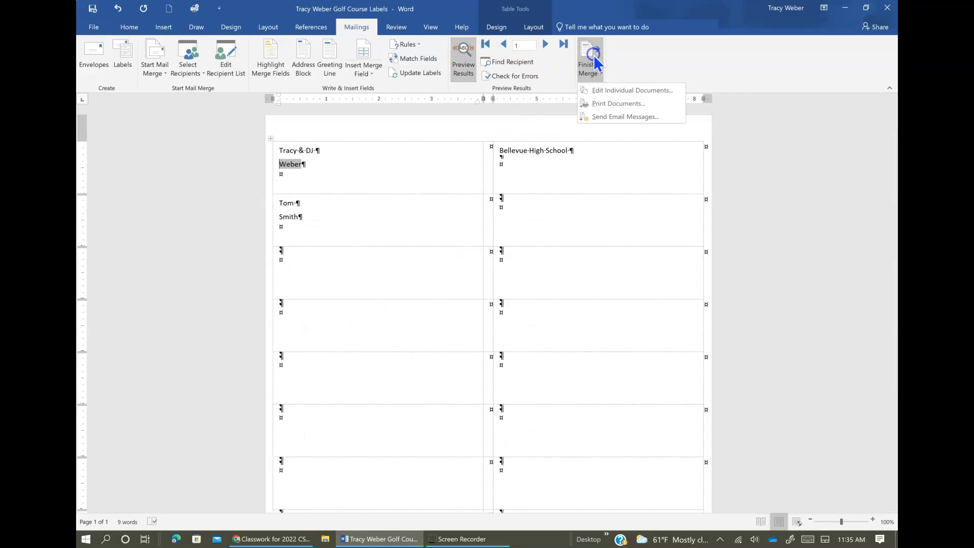
left_click(630, 90)
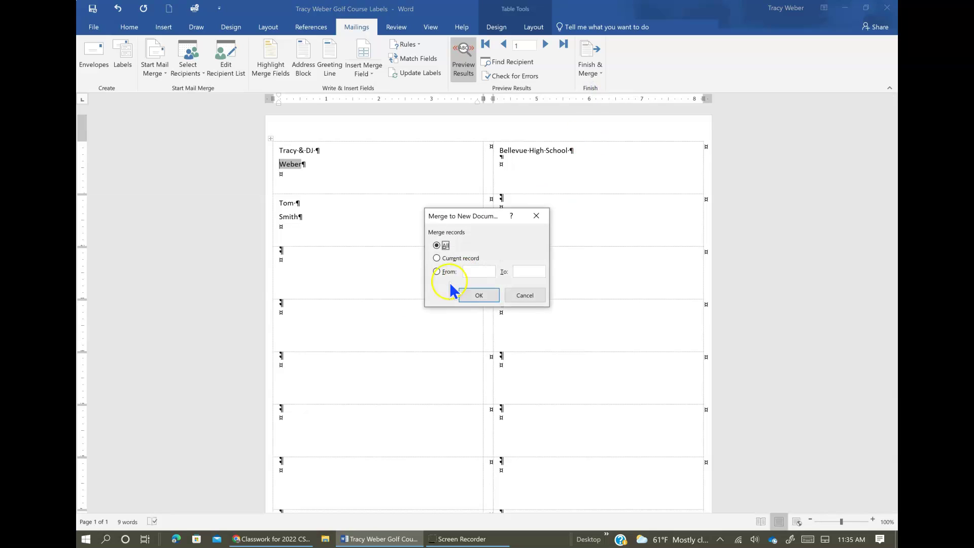
Merge all records into Labels2, look at Save As without saving, then close Labels2.
left_click(478, 296)
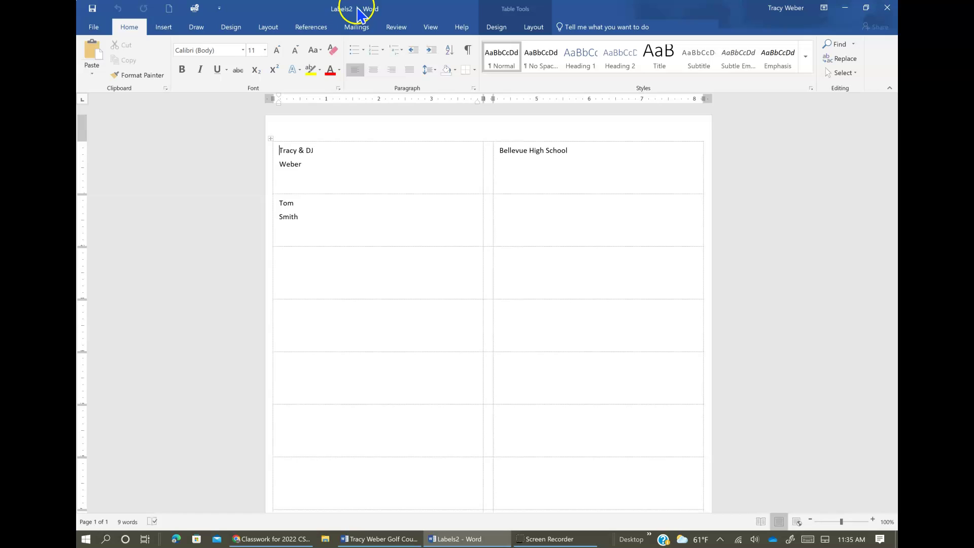
left_click(94, 26)
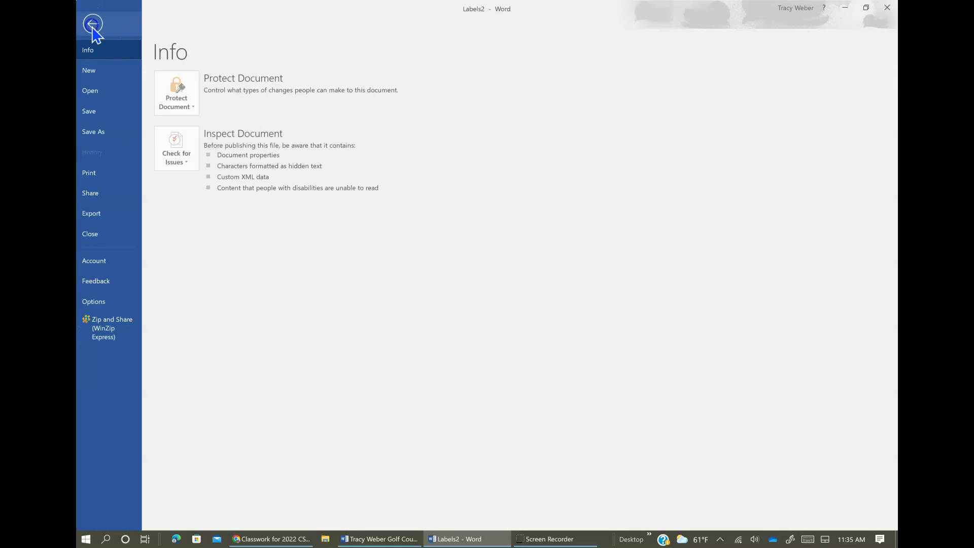
left_click(94, 134)
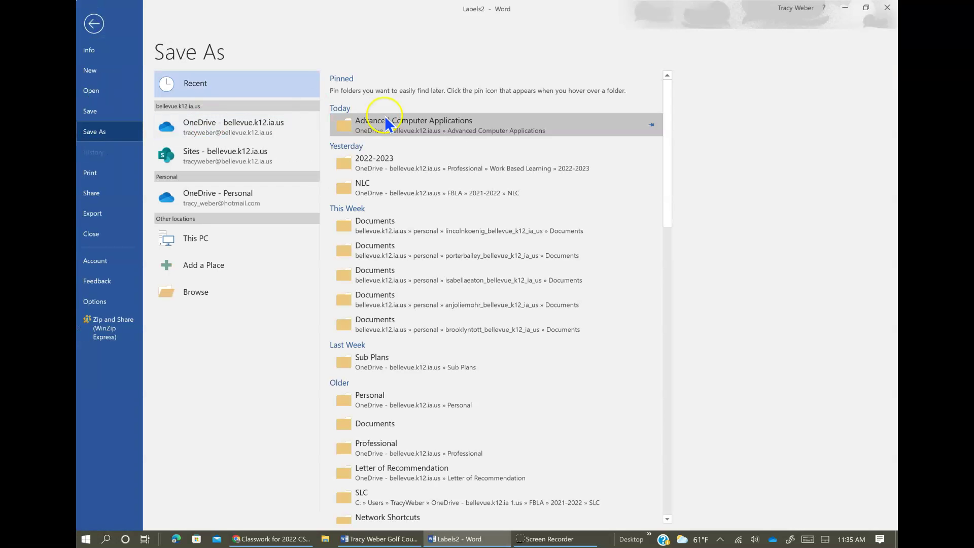
left_click(94, 24)
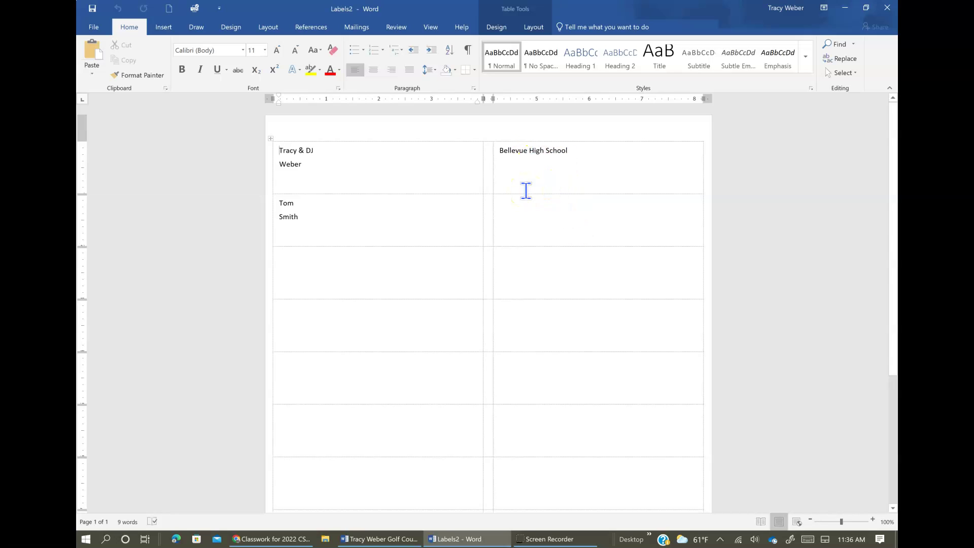
left_click(887, 9)
Discard Labels2 unsaved and turn off Preview Results to show the merge fields again.
left_click(491, 294)
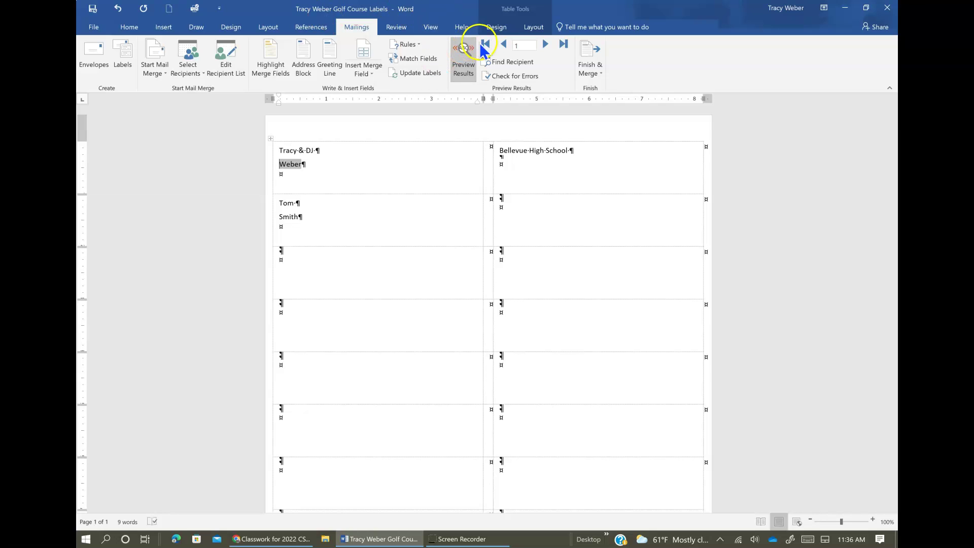
left_click(463, 53)
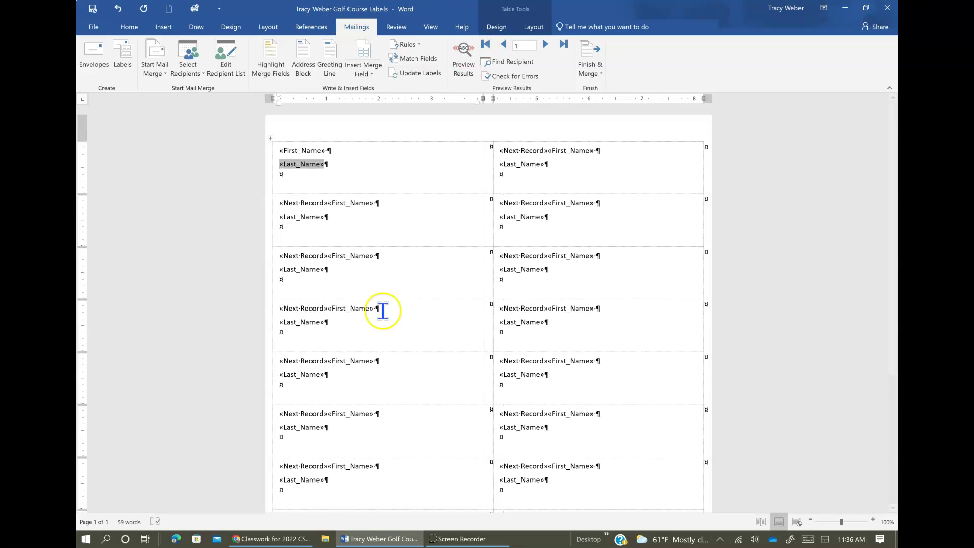